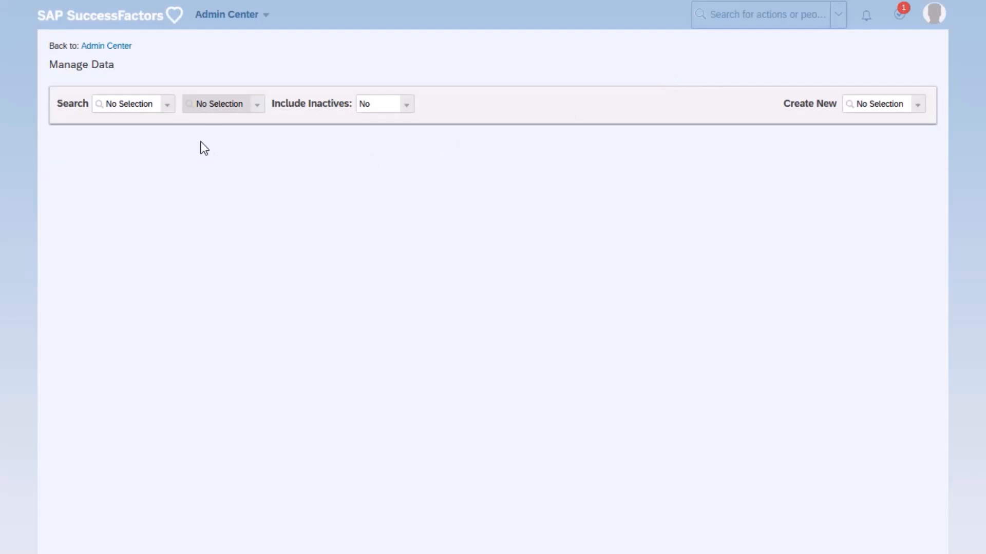
Find and open the Position record Vice President Sales (POS2700).
{"action": "left_click", "coordinate": [167, 107]}
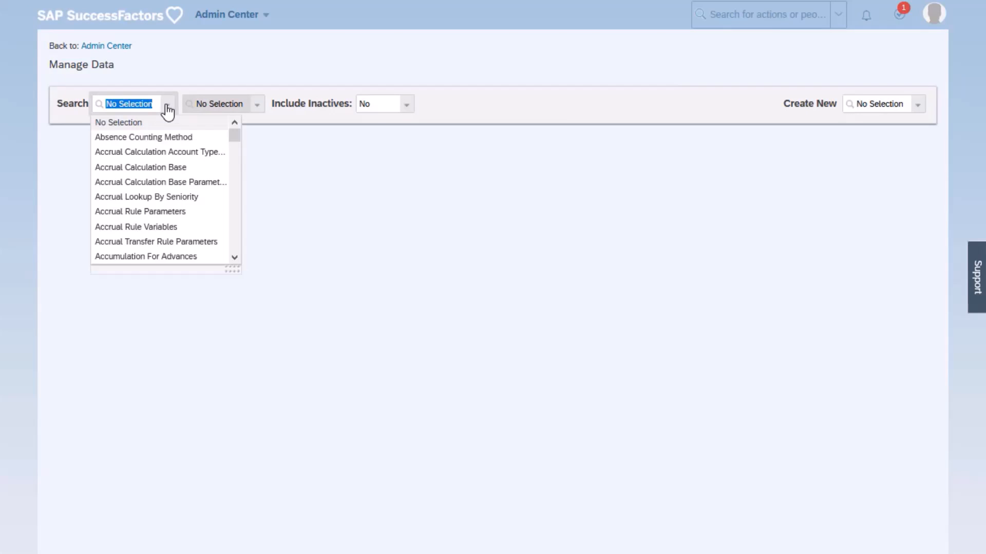
{"action": "type", "text": "posit"}
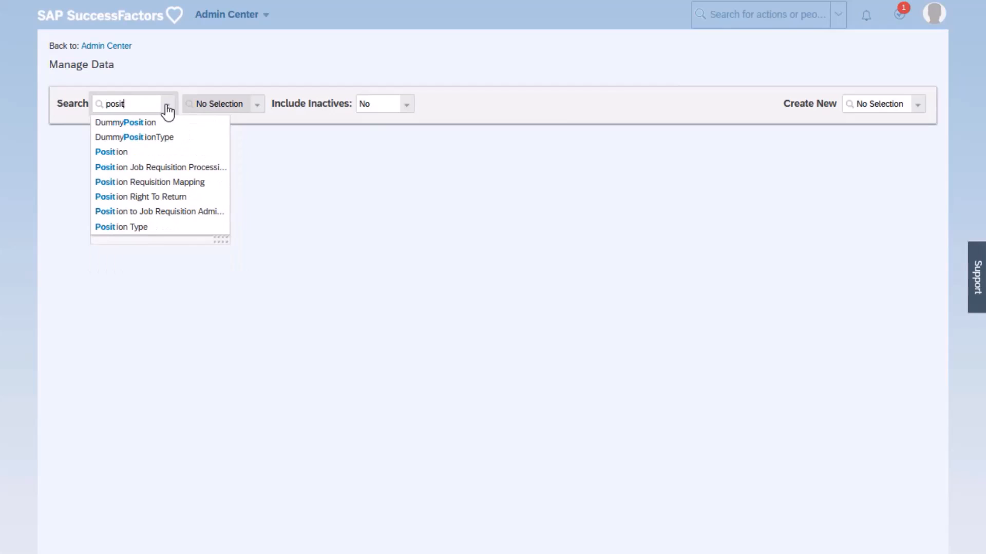
{"action": "left_click", "coordinate": [111, 152]}
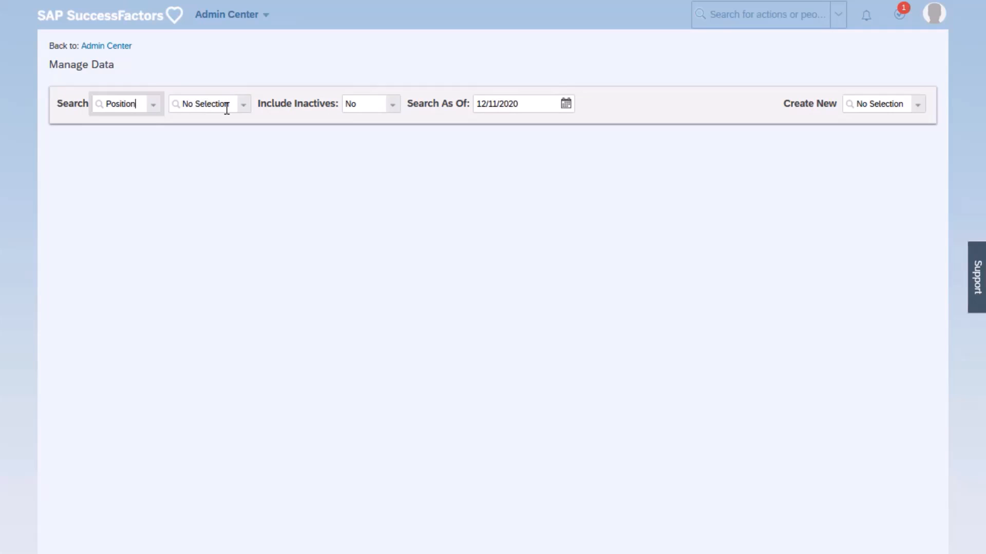
{"action": "left_click", "coordinate": [227, 108]}
{"action": "type", "text": "va"}
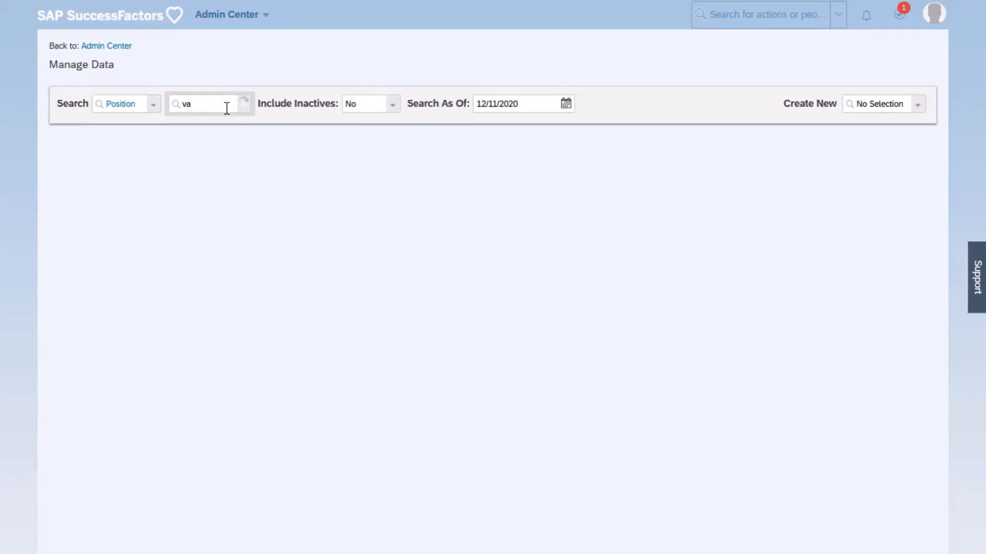
{"action": "key", "text": "BackSpace"}
{"action": "type", "text": "ice pre"}
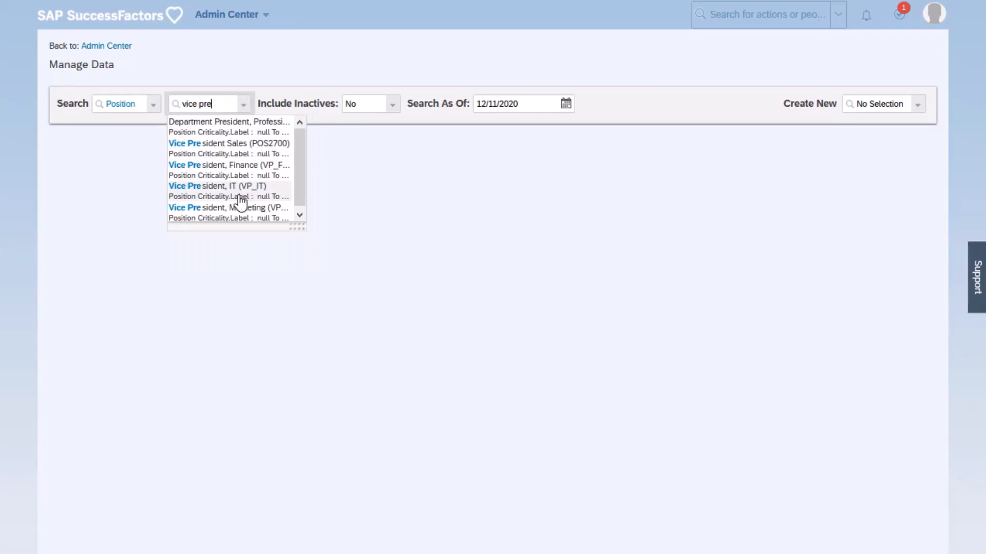
{"action": "left_click", "coordinate": [239, 150]}
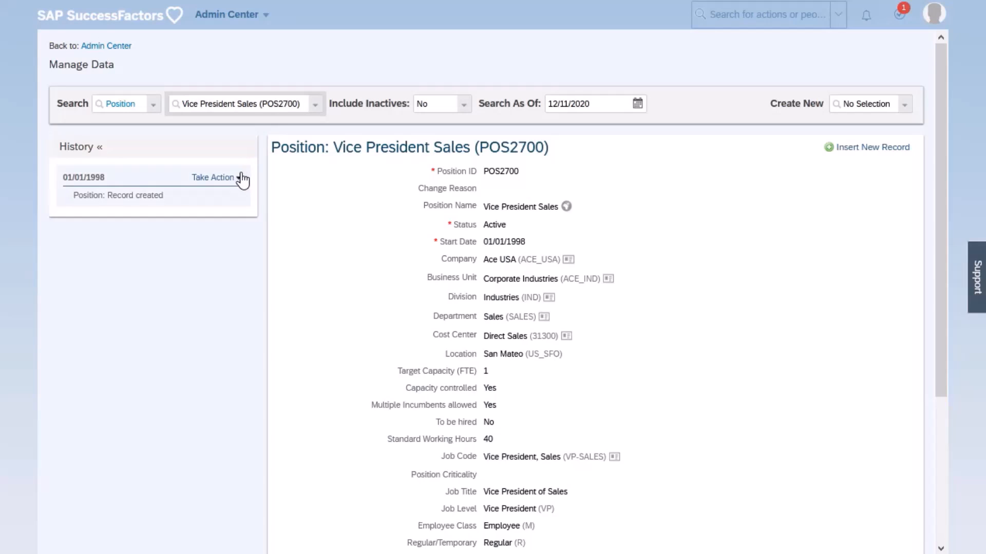
Start a correction of the 01/01/1998 position entry and view the translations of its Position Name.
{"action": "left_click", "coordinate": [239, 179]}
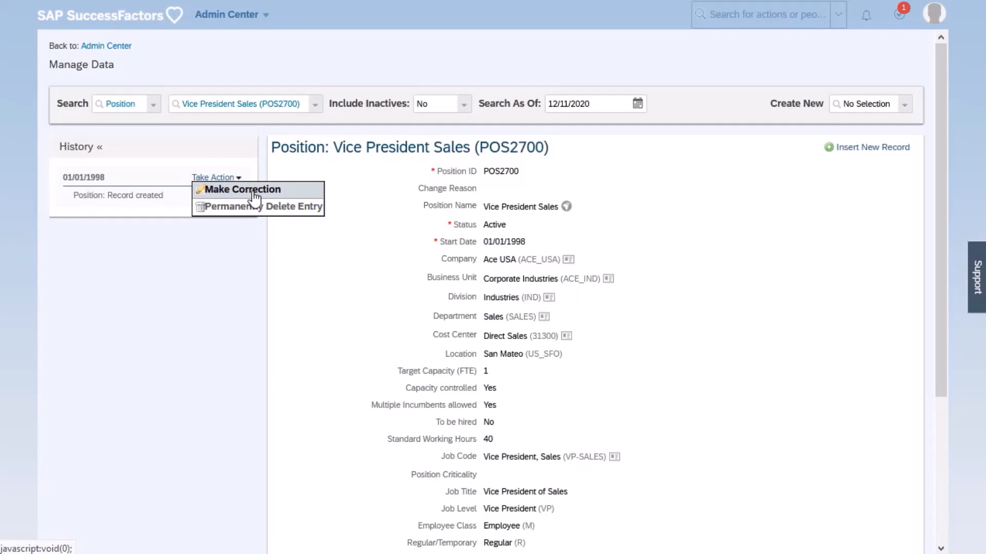
{"action": "left_click", "coordinate": [255, 191]}
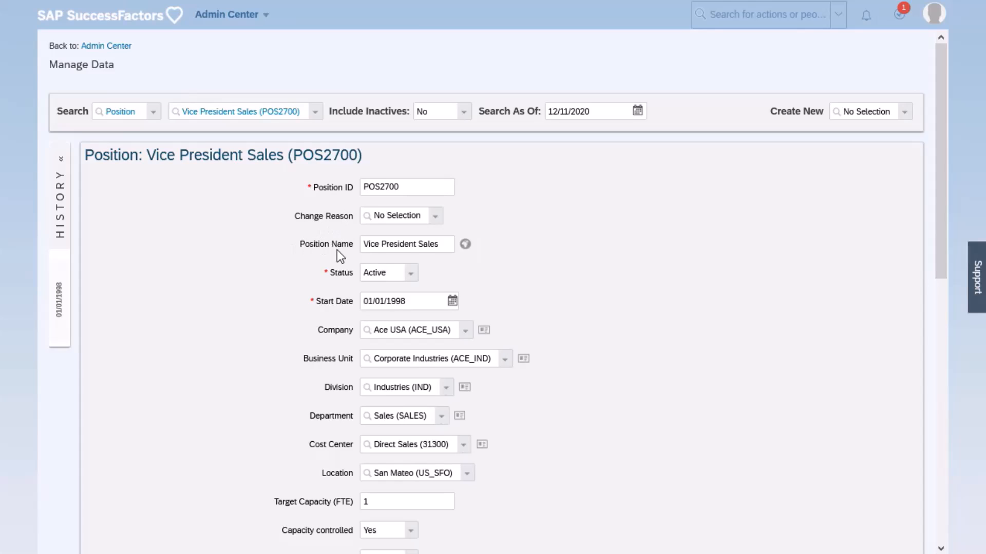
{"action": "left_click", "coordinate": [465, 245]}
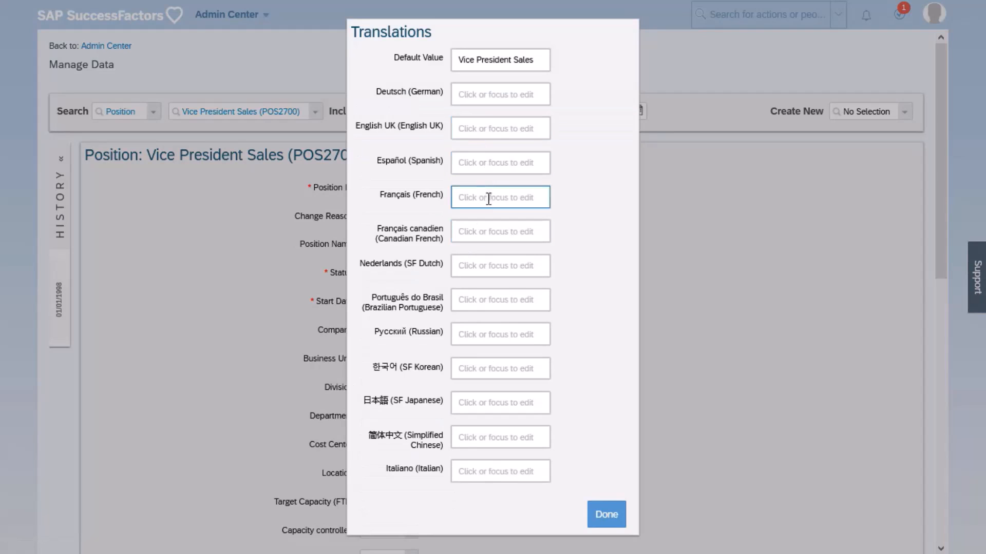
{"action": "left_click", "coordinate": [611, 516]}
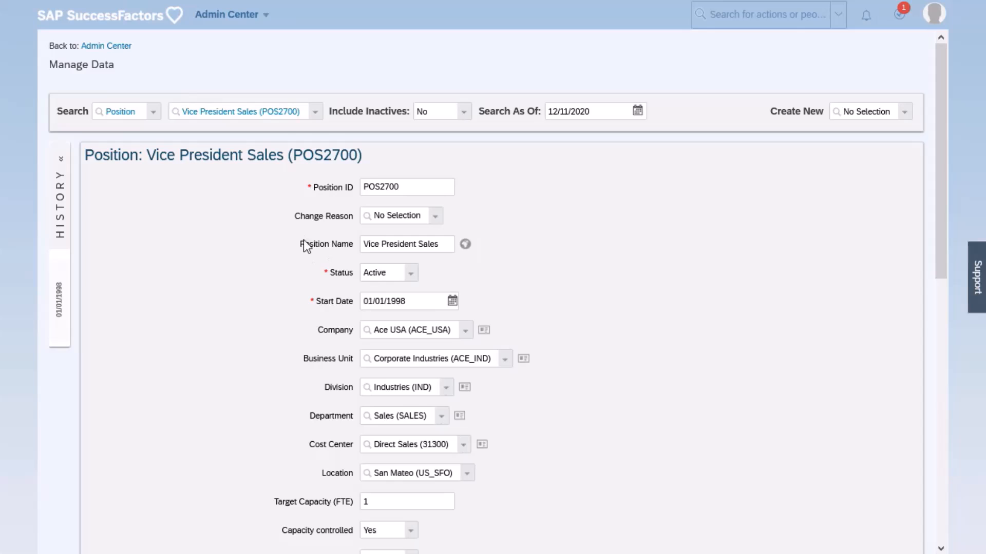
Review the position's fields from Position Name through Capacity controlled to Matrix Relationships, and cancel the correction.
{"action": "left_click_drag", "start_coordinate": [300, 244], "coordinate": [354, 245]}
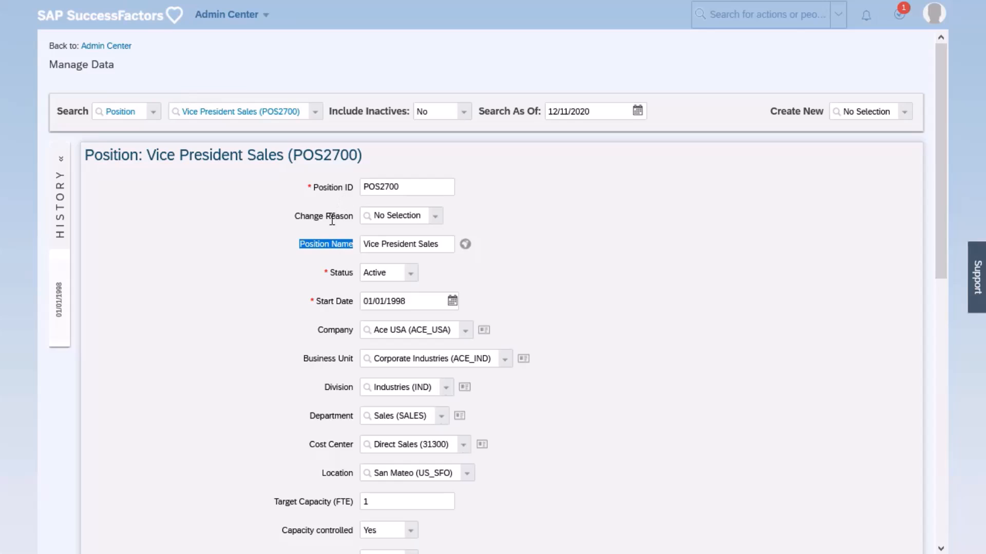
{"action": "scroll", "coordinate": [308, 253], "scroll_direction": "down", "scroll_amount": 5}
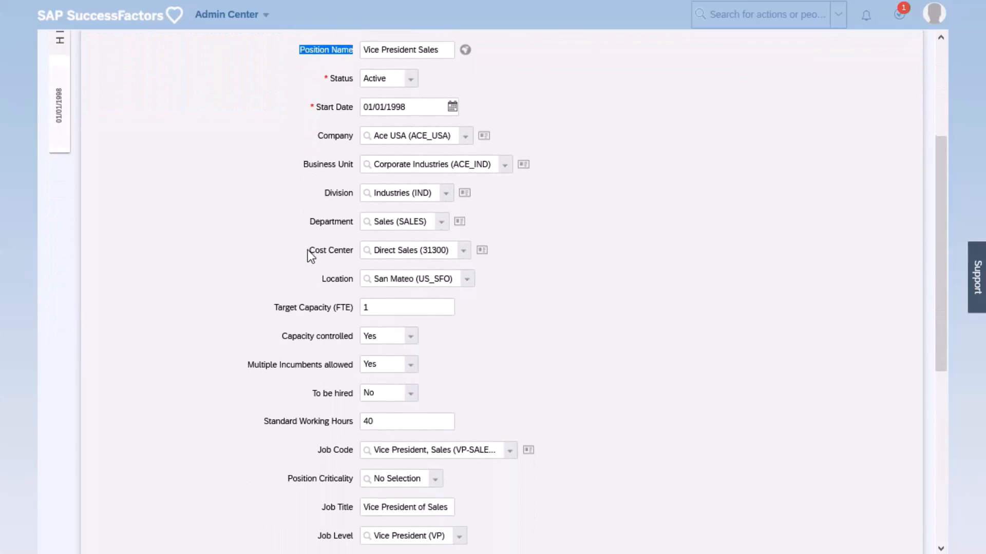
{"action": "scroll", "coordinate": [308, 252], "scroll_direction": "down", "scroll_amount": 2}
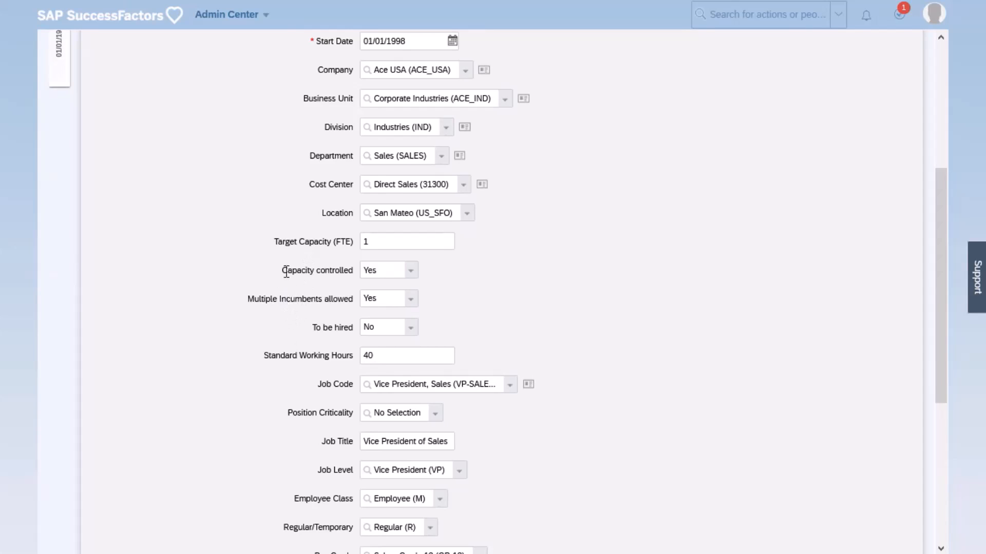
{"action": "left_click_drag", "start_coordinate": [286, 272], "coordinate": [348, 269]}
{"action": "scroll", "coordinate": [373, 267], "scroll_direction": "down", "scroll_amount": 5}
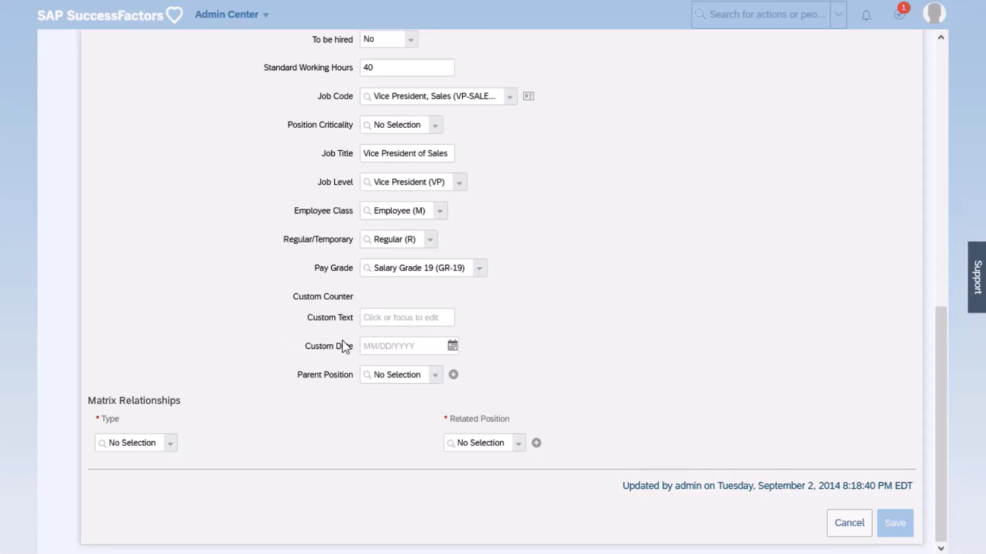
{"action": "left_click", "coordinate": [847, 527]}
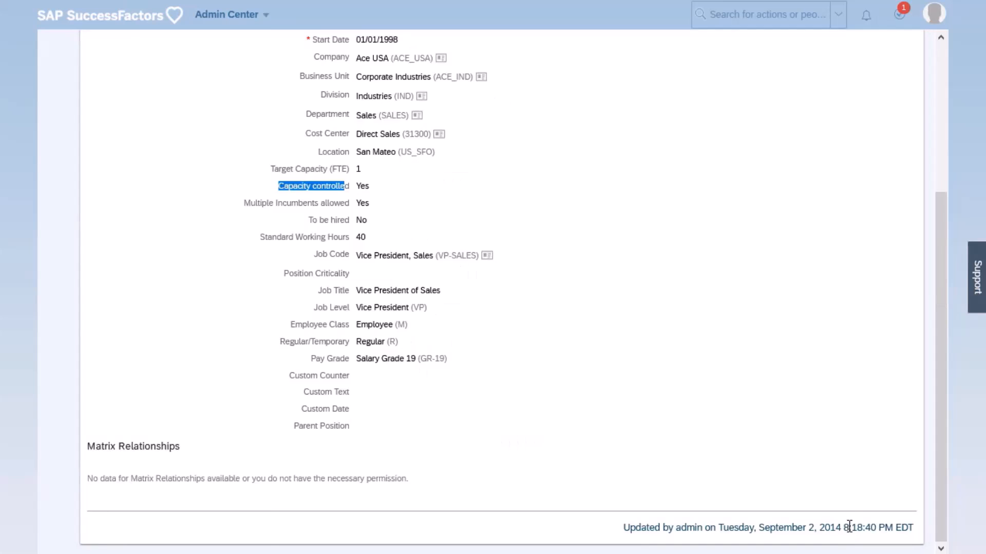
Search the actions for "configure obje" and open Configure Object Definitions.
{"action": "left_click", "coordinate": [730, 14]}
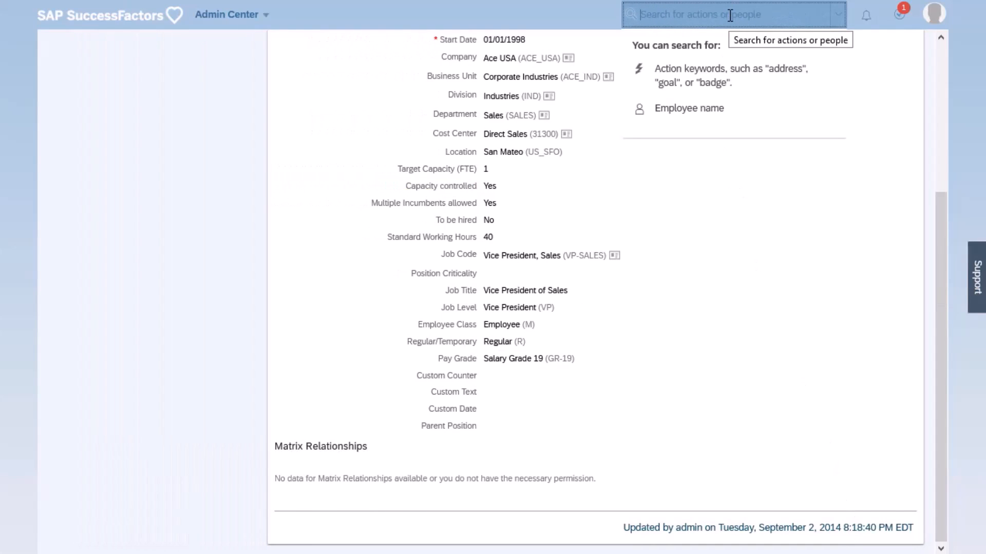
{"action": "type", "text": "confi"}
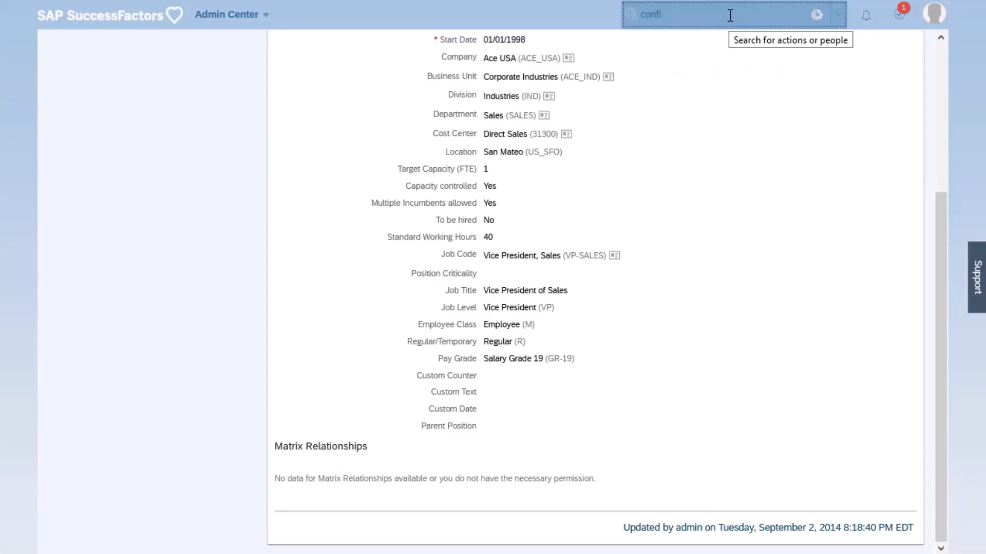
{"action": "type", "text": "gure obje"}
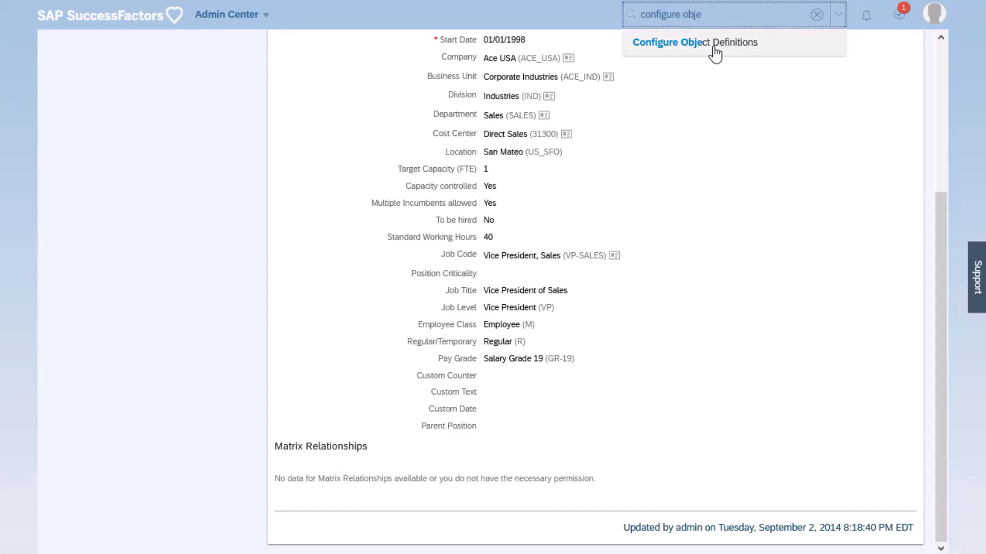
{"action": "left_click", "coordinate": [714, 52]}
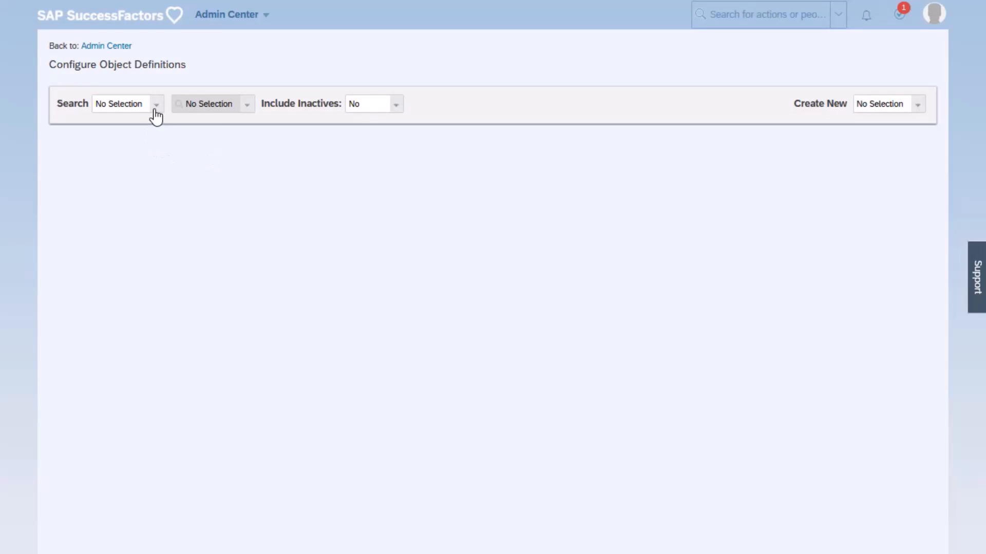
Find and open the Object Definition named Position.
{"action": "left_click", "coordinate": [156, 113]}
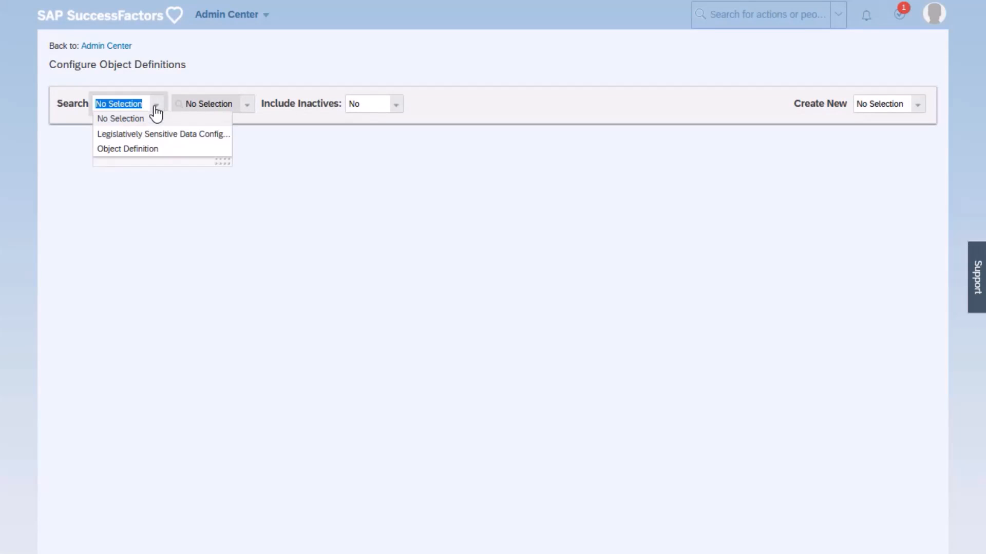
{"action": "left_click", "coordinate": [149, 150]}
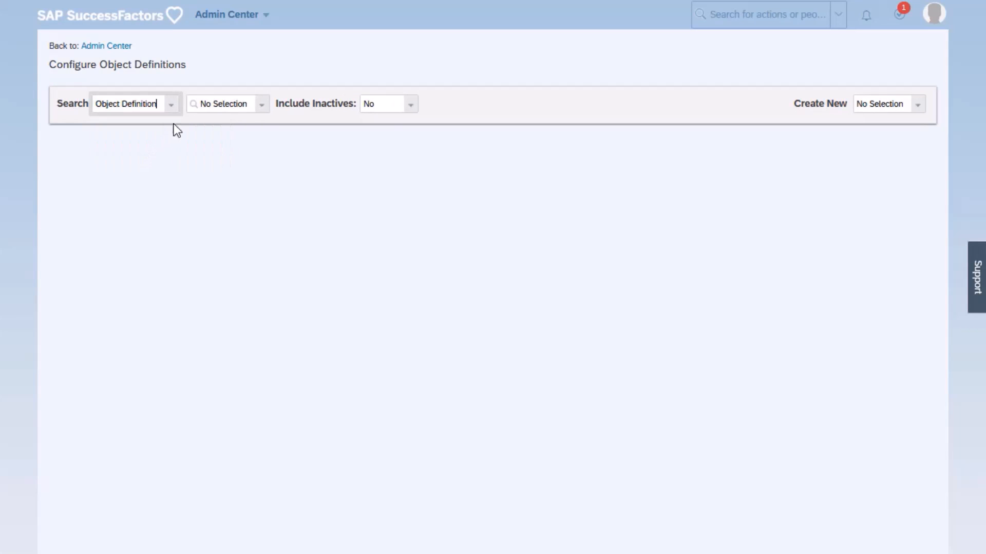
{"action": "left_click", "coordinate": [224, 103]}
{"action": "type", "text": "position"}
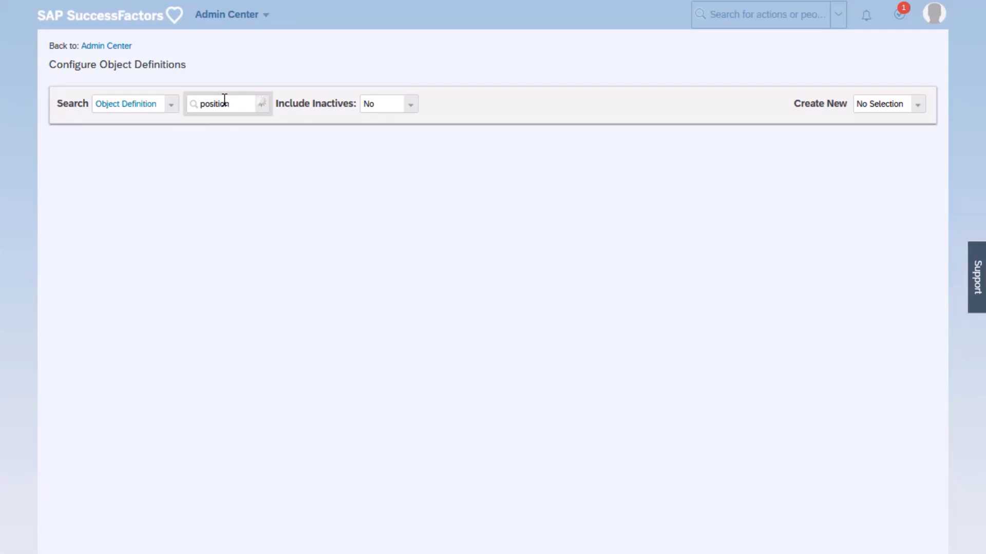
{"action": "scroll", "coordinate": [251, 162], "scroll_direction": "down", "scroll_amount": 3}
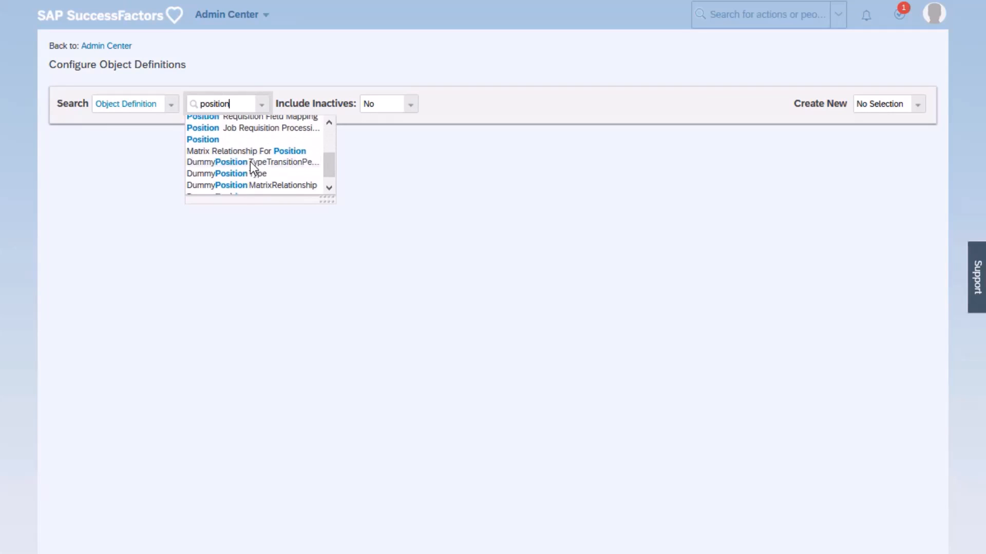
{"action": "left_click", "coordinate": [223, 139]}
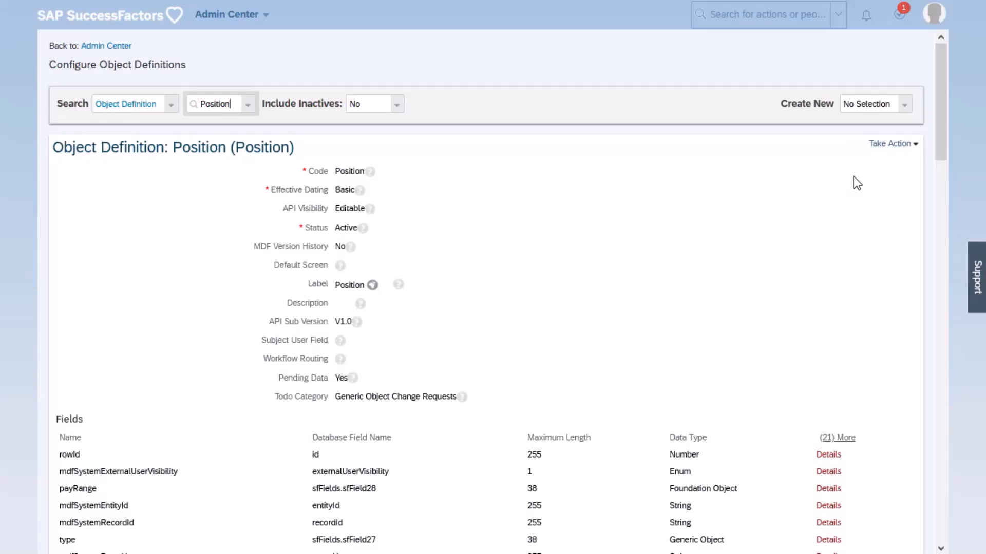
Start a correction of the Position object definition and open the details of its externalName field.
{"action": "left_click", "coordinate": [889, 143]}
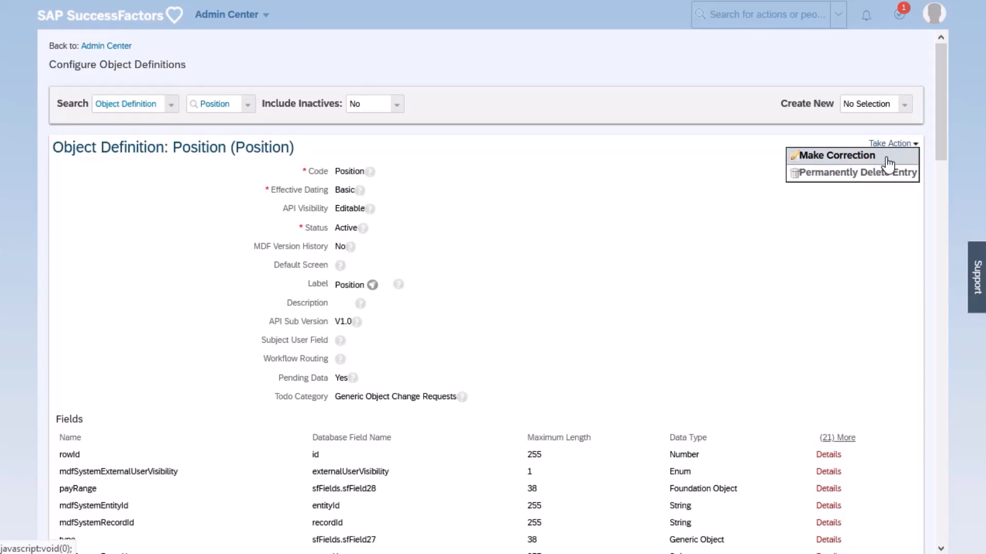
{"action": "left_click", "coordinate": [887, 159]}
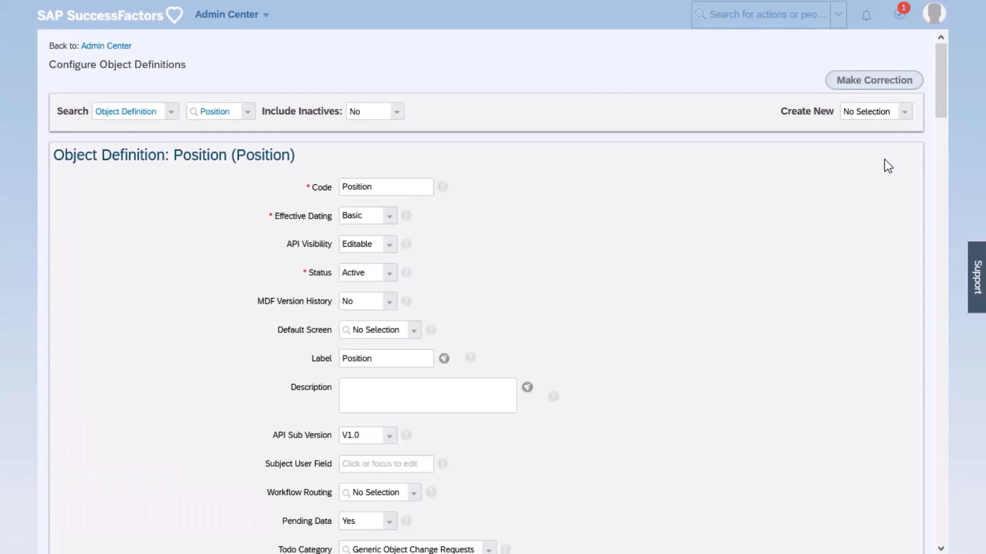
{"action": "scroll", "coordinate": [630, 219], "scroll_direction": "down", "scroll_amount": 8}
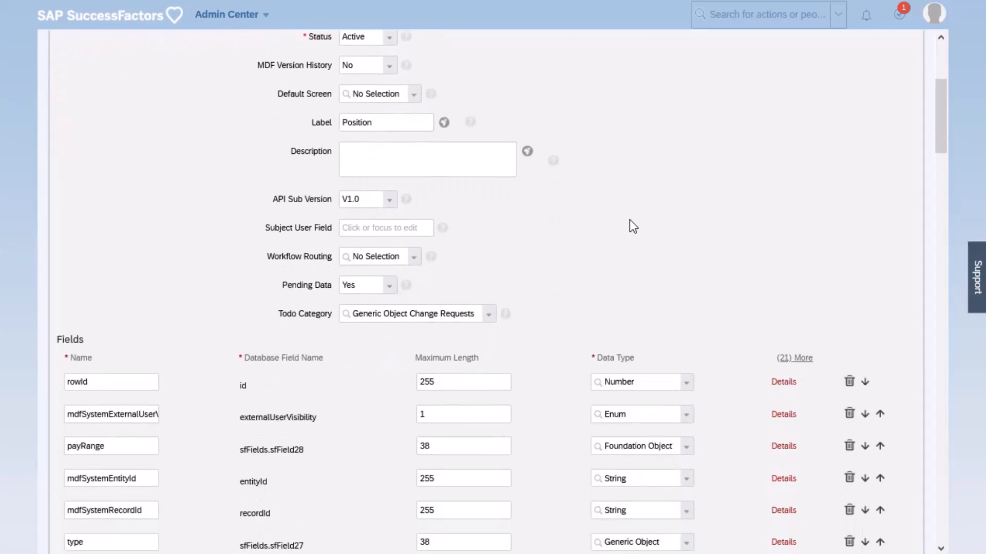
{"action": "scroll", "coordinate": [614, 226], "scroll_direction": "down", "scroll_amount": 3}
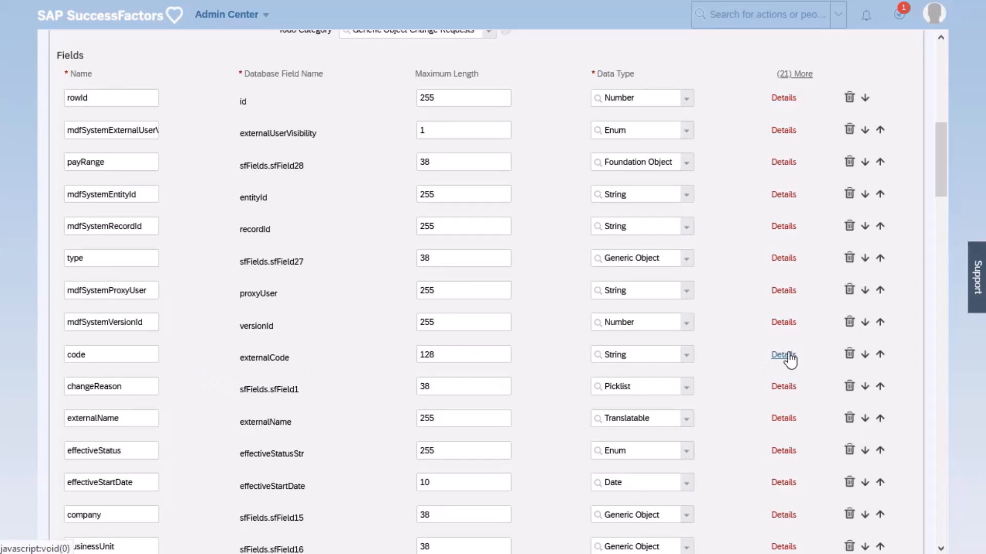
{"action": "left_click", "coordinate": [784, 419]}
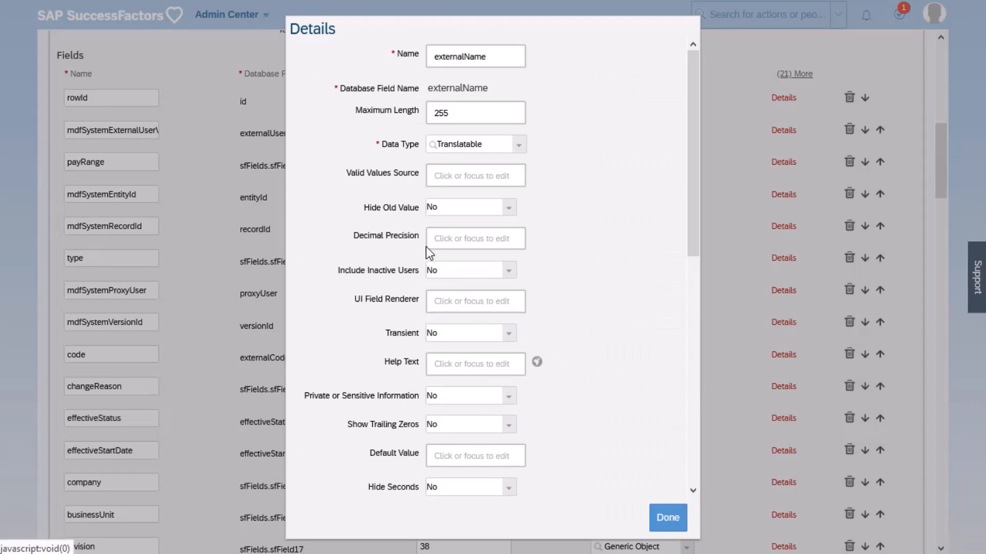
Change the externalName field's label to "Position Title".
{"action": "scroll", "coordinate": [426, 246], "scroll_direction": "down", "scroll_amount": 1}
{"action": "scroll", "coordinate": [425, 248], "scroll_direction": "down", "scroll_amount": 3}
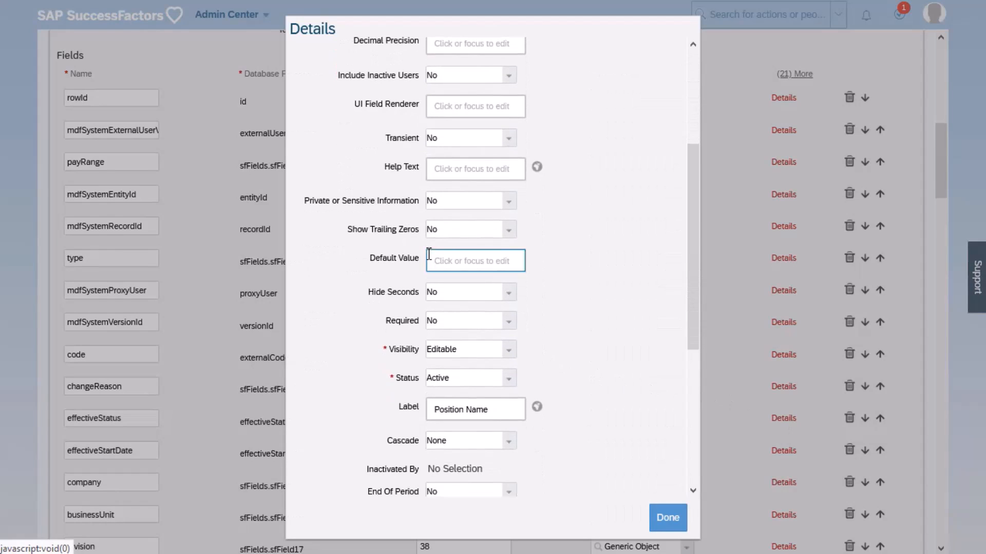
{"action": "left_click", "coordinate": [462, 346]}
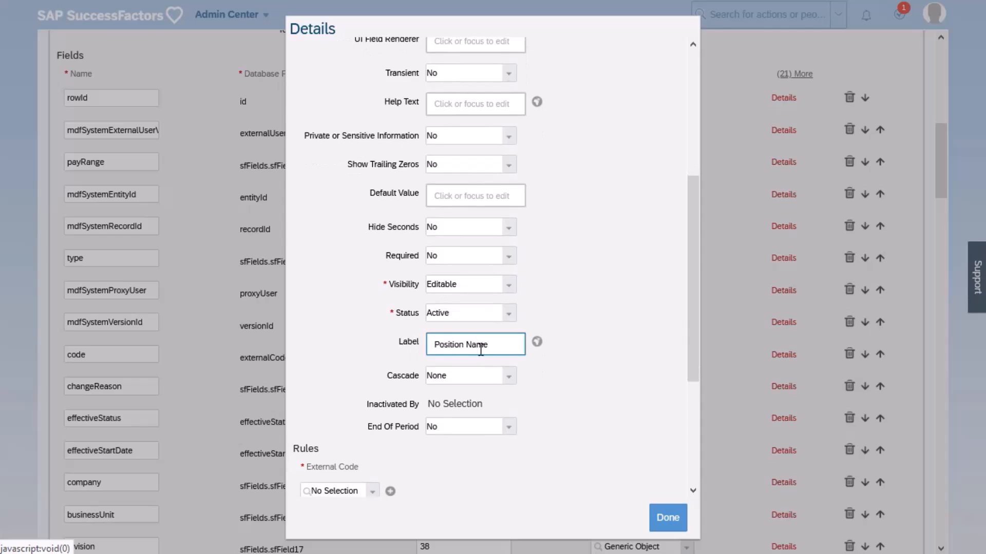
{"action": "double_click", "coordinate": [479, 348]}
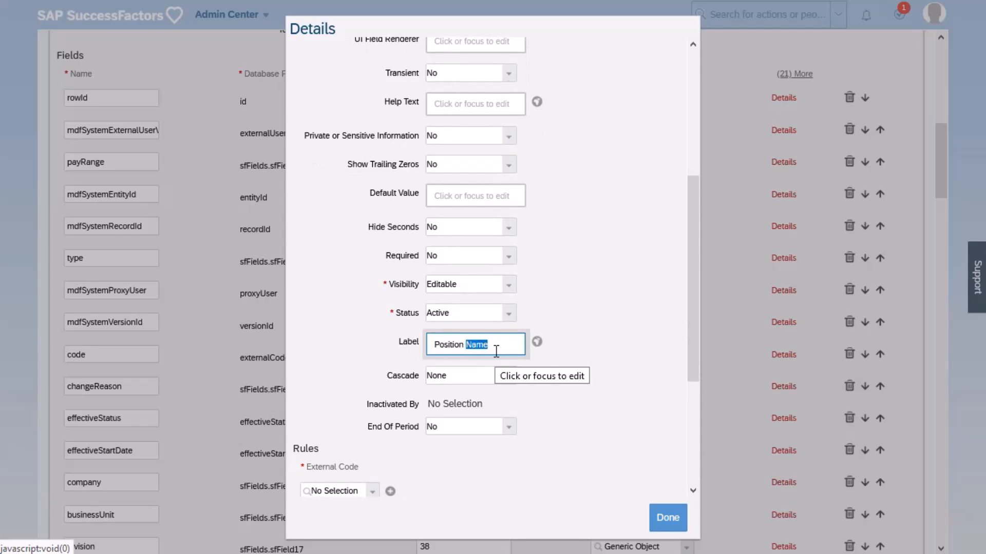
{"action": "type", "text": "Title"}
View the translations of the externalName field's label and close them.
{"action": "left_click", "coordinate": [537, 343]}
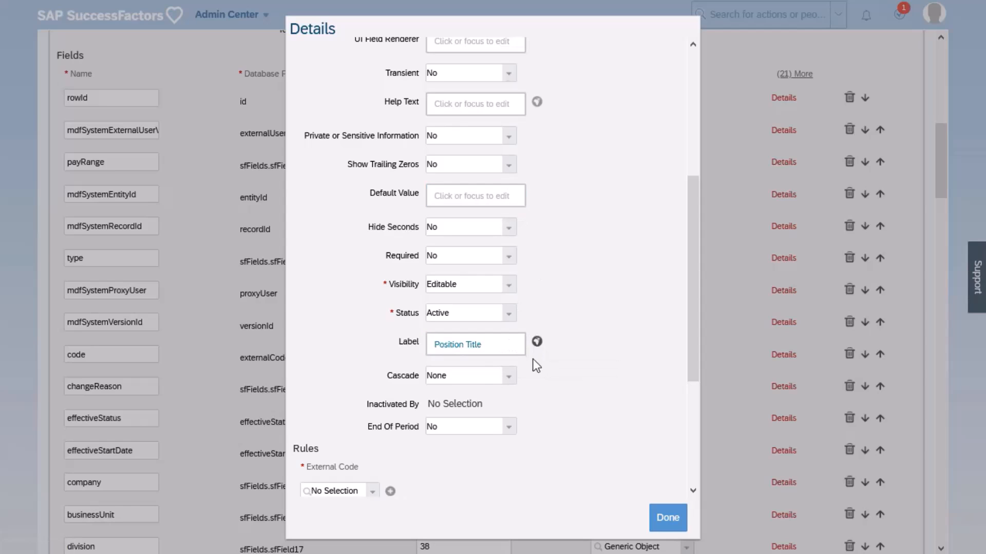
{"action": "left_click", "coordinate": [536, 342]}
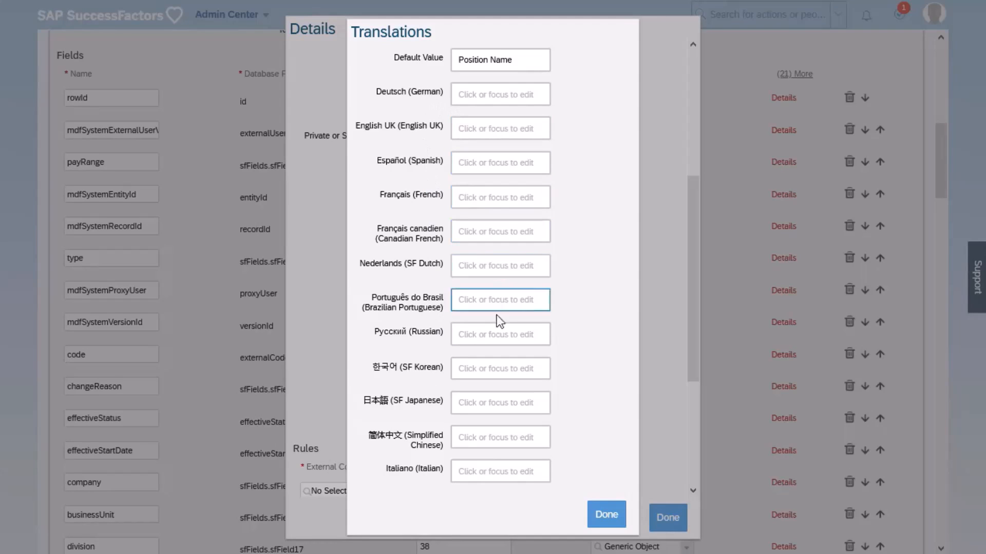
{"action": "left_click", "coordinate": [610, 521]}
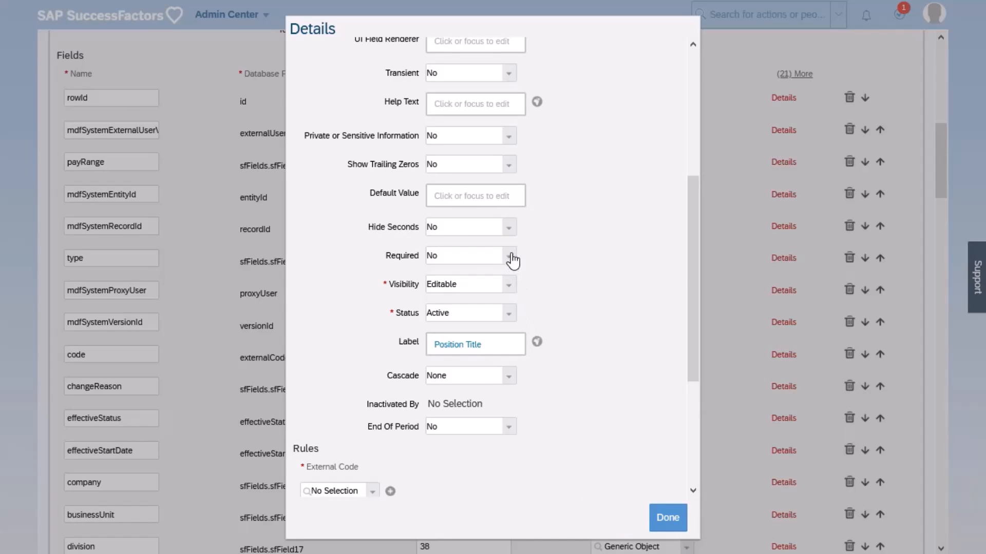
Make the externalName field required, close its details, and move the changeReason field up one row above code.
{"action": "left_click_drag", "start_coordinate": [386, 257], "coordinate": [393, 258]}
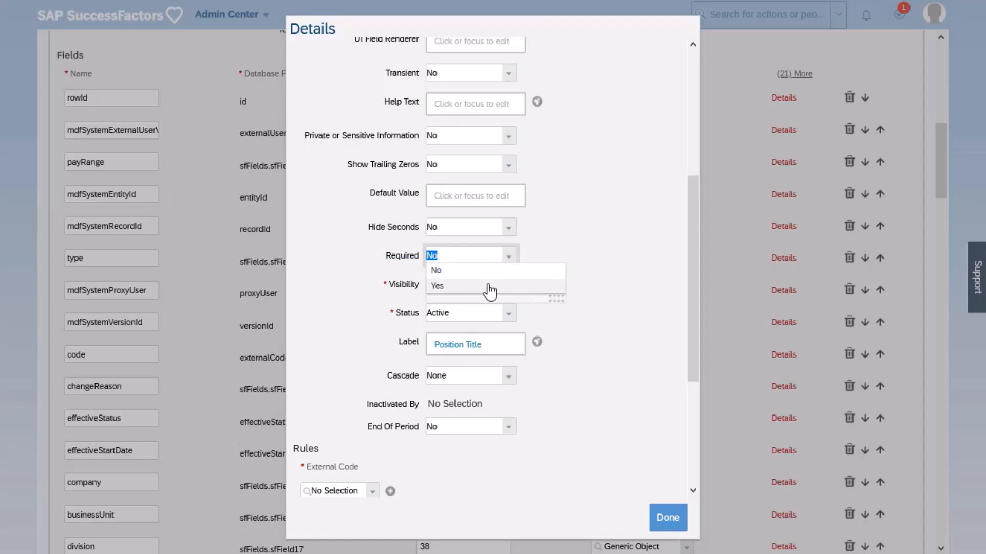
{"action": "left_click", "coordinate": [489, 287]}
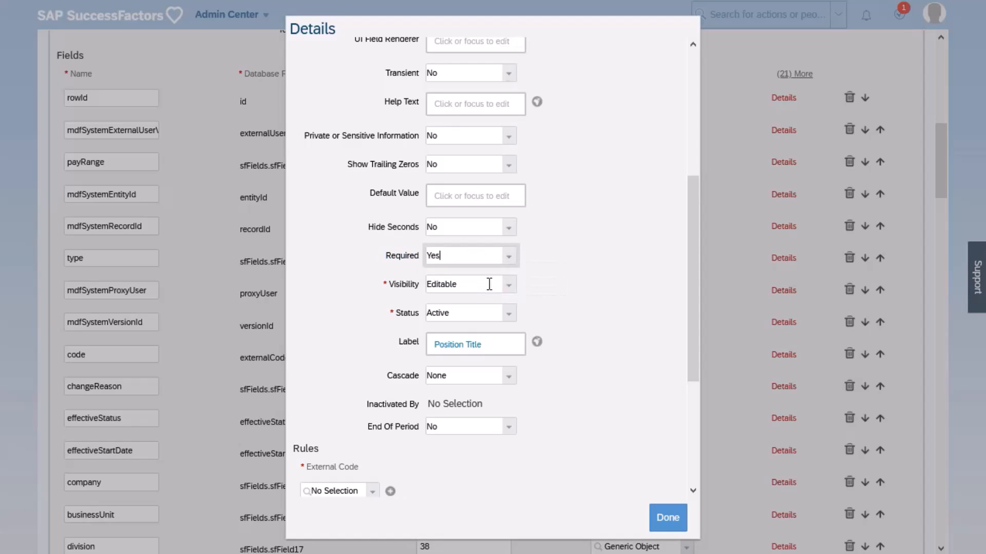
{"action": "left_click", "coordinate": [666, 518]}
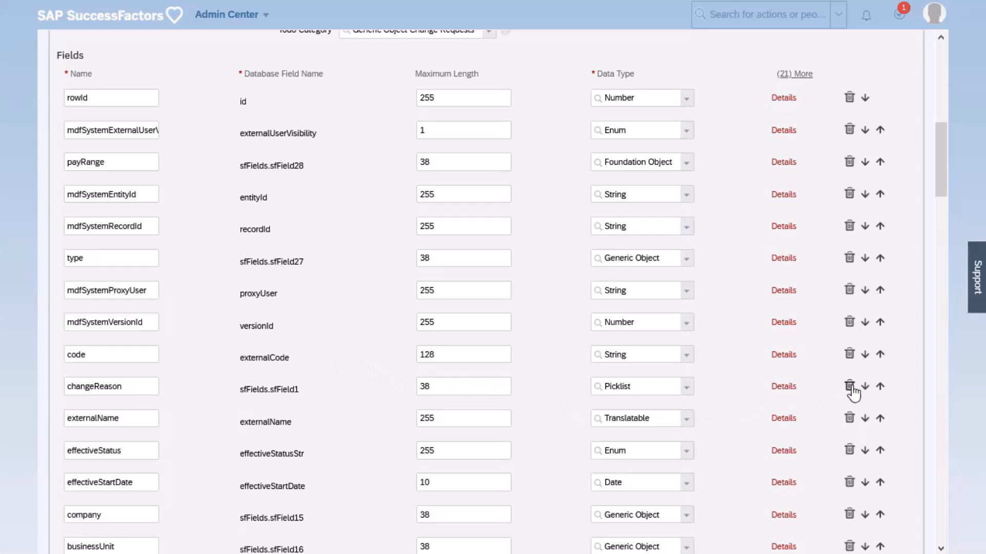
{"action": "left_click", "coordinate": [879, 387]}
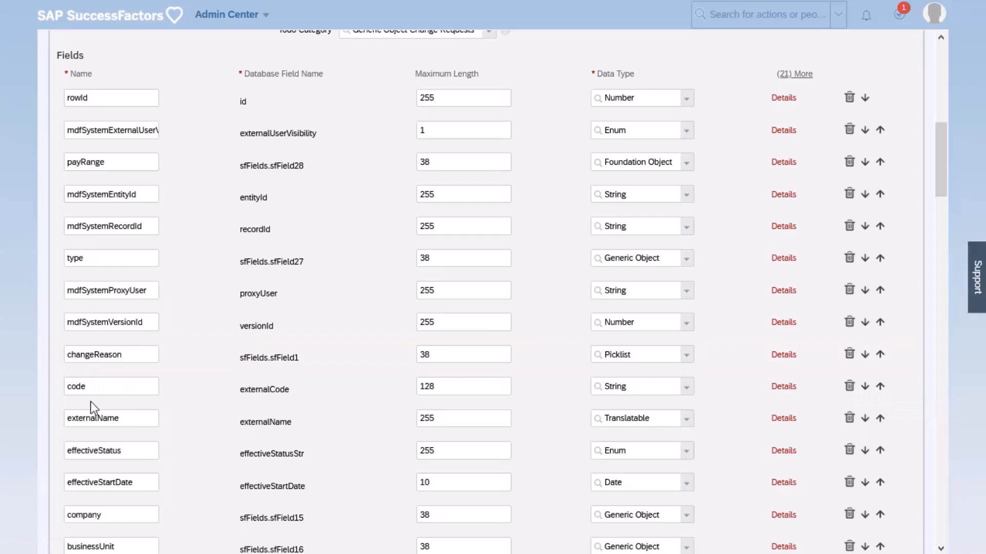
Search the page for "contr" and open the details of the positionControlled field.
{"action": "key", "text": "ctrl+f"}
{"action": "scroll", "coordinate": [141, 328], "scroll_direction": "up", "scroll_amount": 5}
{"action": "type", "text": "contr"}
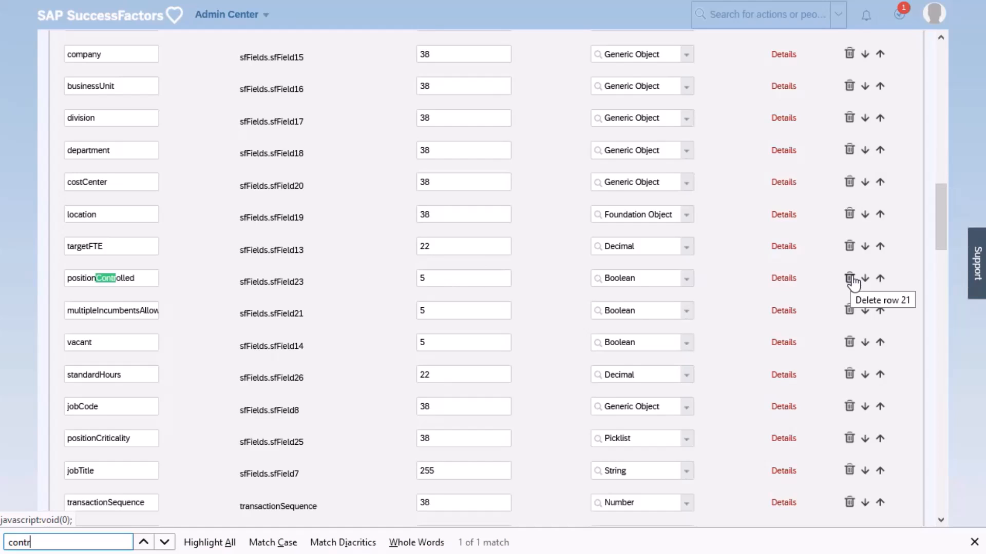
{"action": "left_click", "coordinate": [784, 277]}
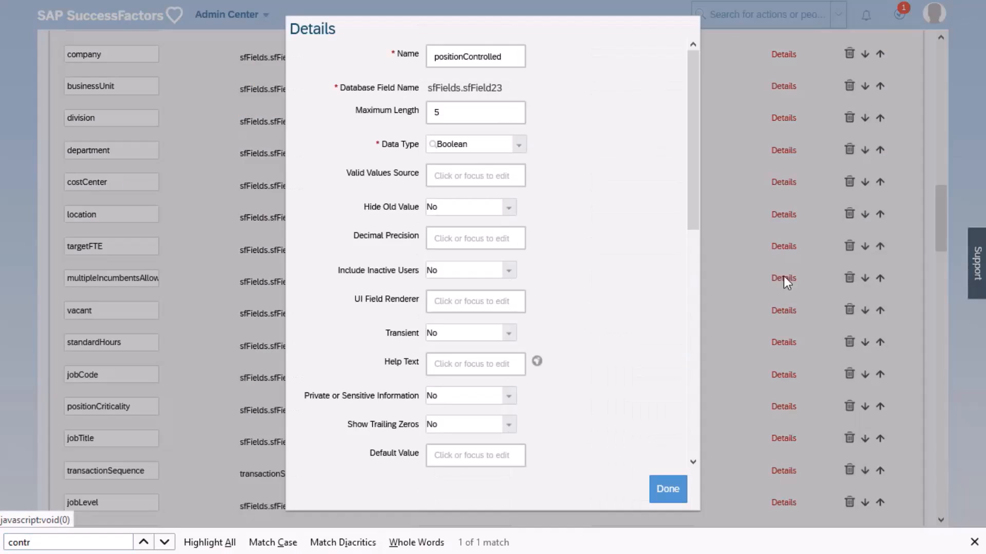
Set the positionControlled field's visibility to Not Visible and close its details.
{"action": "scroll", "coordinate": [462, 277], "scroll_direction": "down", "scroll_amount": 5}
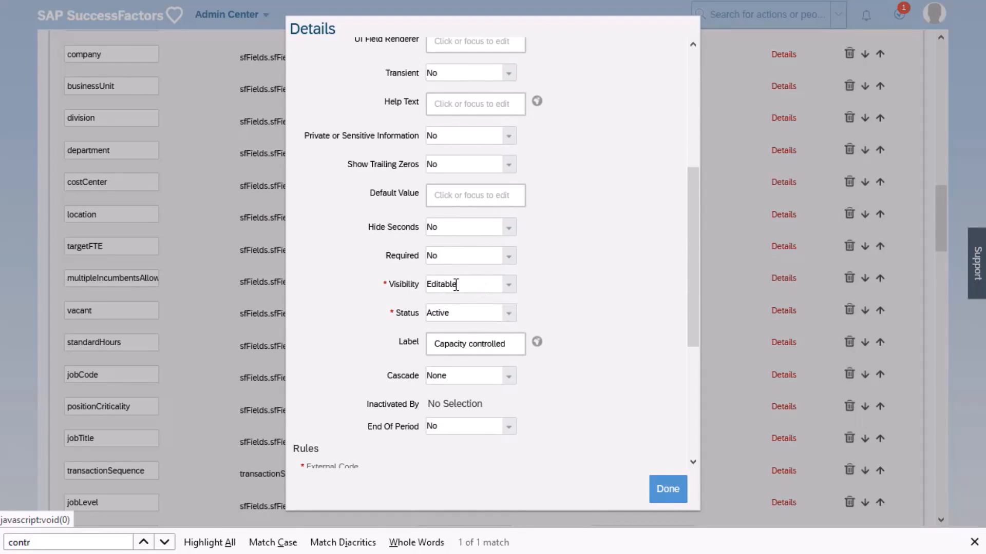
{"action": "left_click", "coordinate": [510, 287]}
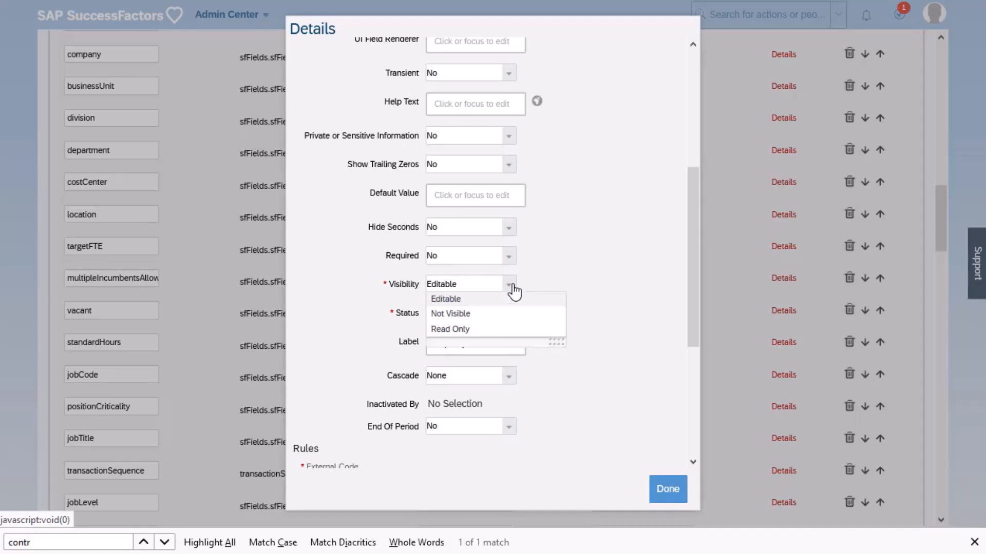
{"action": "left_click", "coordinate": [492, 314]}
{"action": "left_click", "coordinate": [459, 345]}
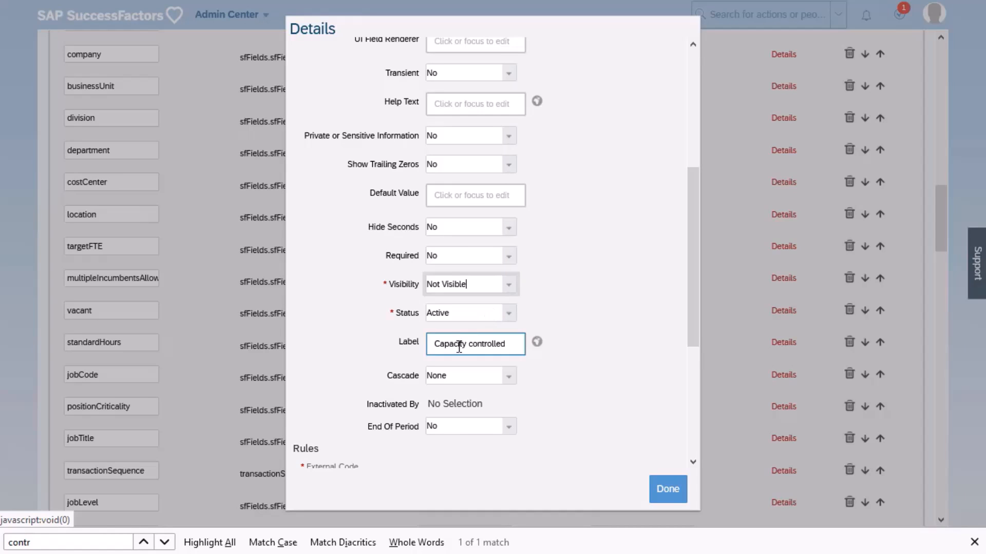
{"action": "left_click_drag", "start_coordinate": [436, 347], "coordinate": [507, 344]}
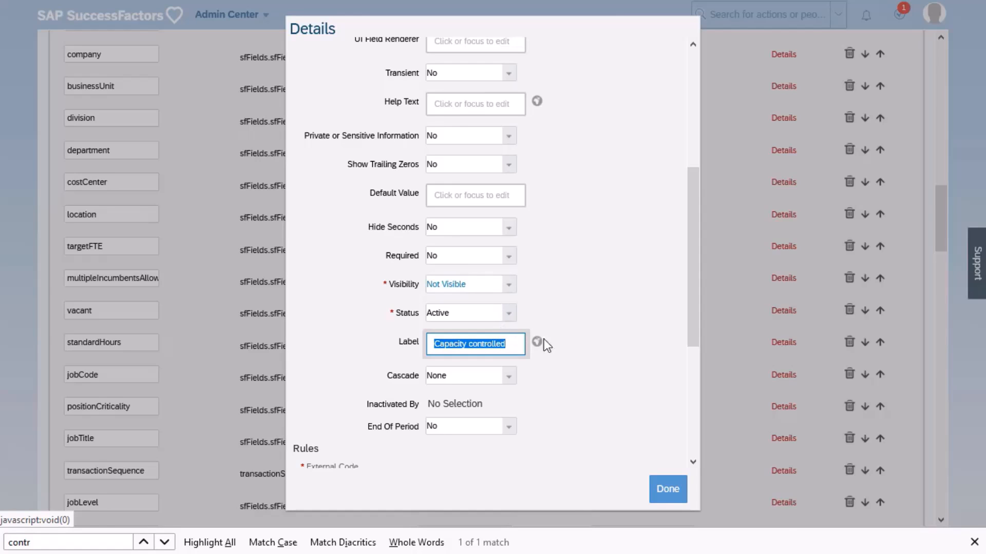
{"action": "left_click", "coordinate": [664, 487]}
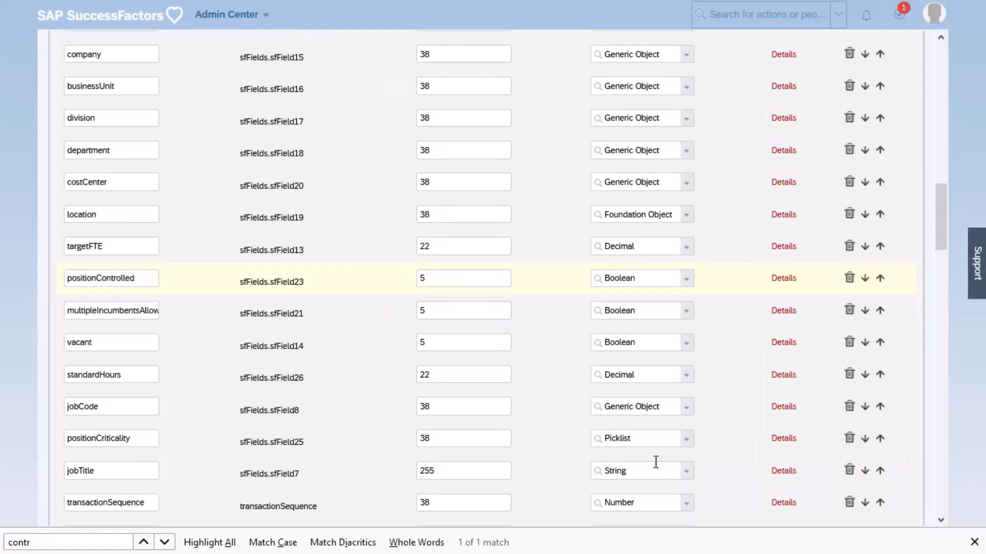
Delete the custom fields cust_customDate and cust_customText from the Position object's field list.
{"action": "scroll", "coordinate": [417, 298], "scroll_direction": "down", "scroll_amount": 6}
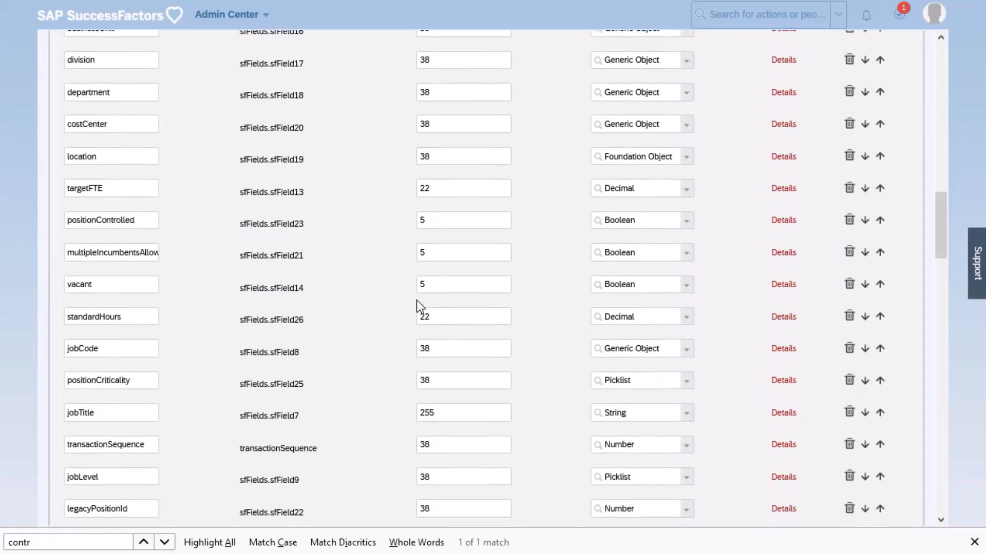
{"action": "scroll", "coordinate": [417, 308], "scroll_direction": "down", "scroll_amount": 5}
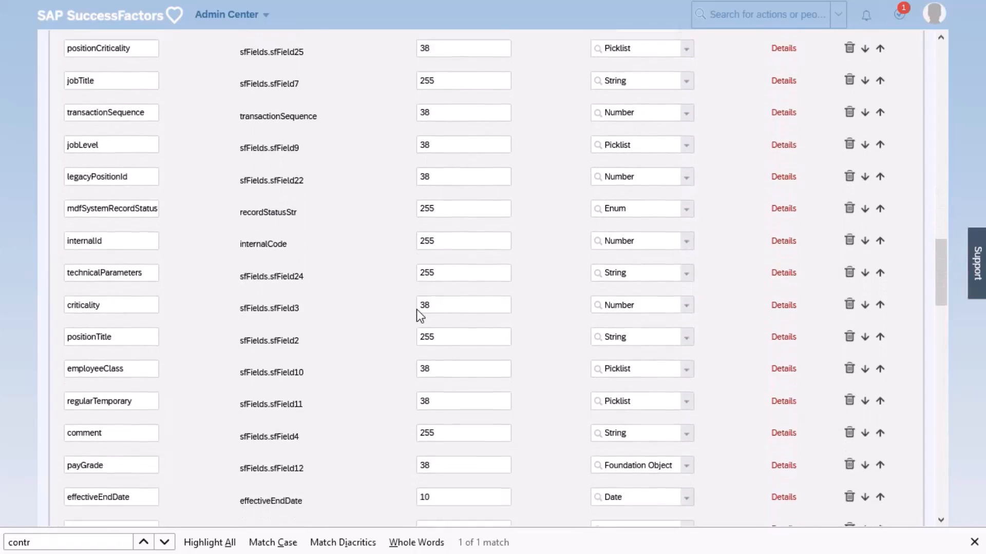
{"action": "scroll", "coordinate": [415, 318], "scroll_direction": "down", "scroll_amount": 5}
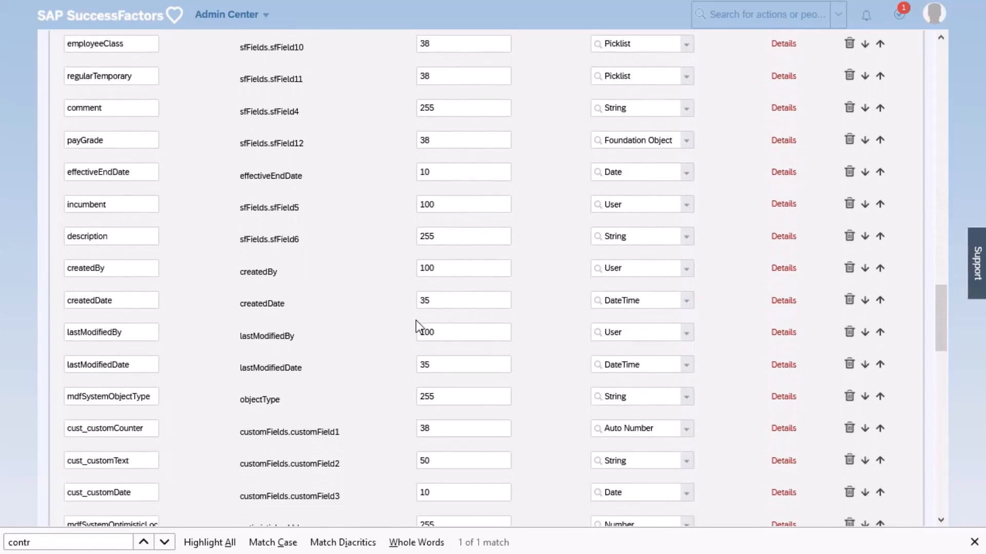
{"action": "scroll", "coordinate": [414, 322], "scroll_direction": "down", "scroll_amount": 1}
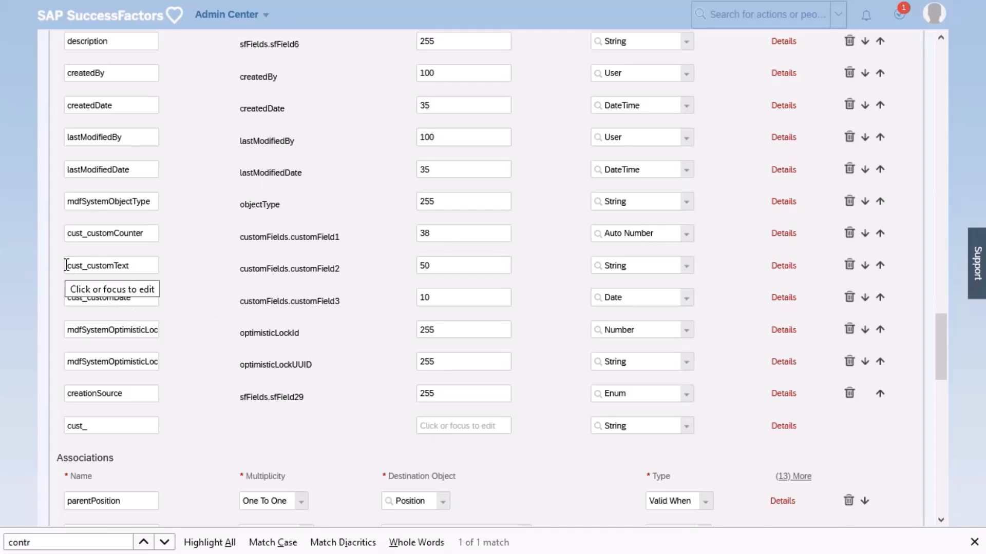
{"action": "left_click_drag", "start_coordinate": [67, 265], "coordinate": [71, 265]}
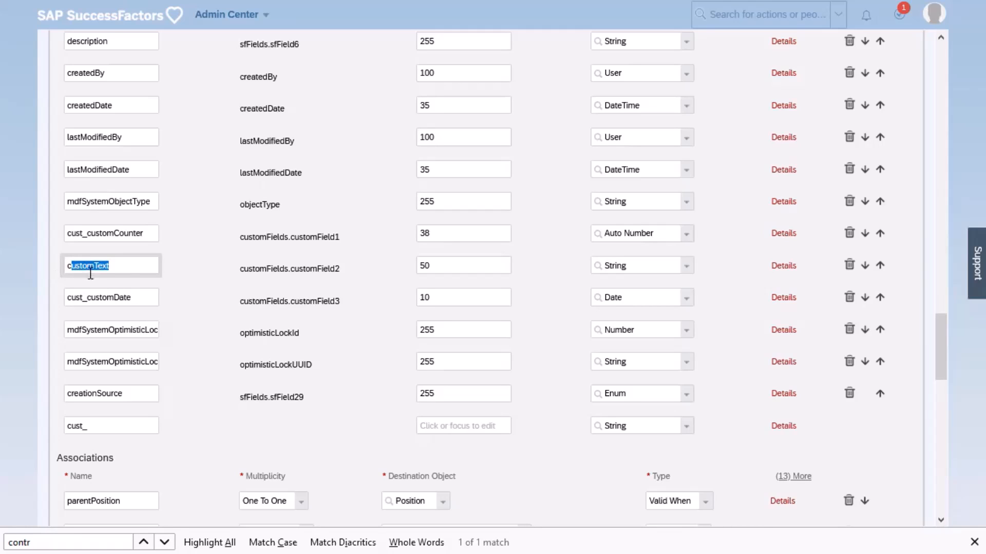
{"action": "left_click", "coordinate": [174, 293]}
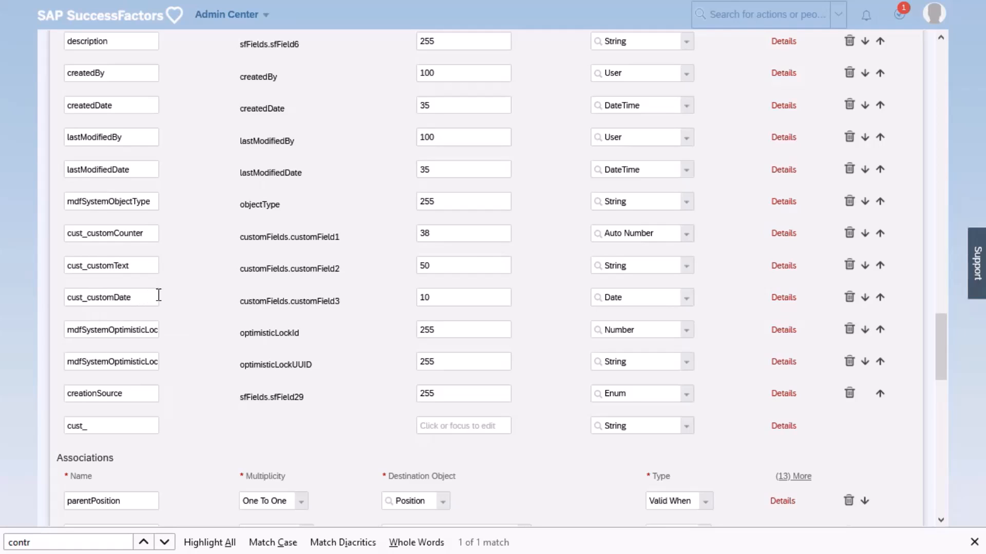
{"action": "left_click", "coordinate": [851, 301]}
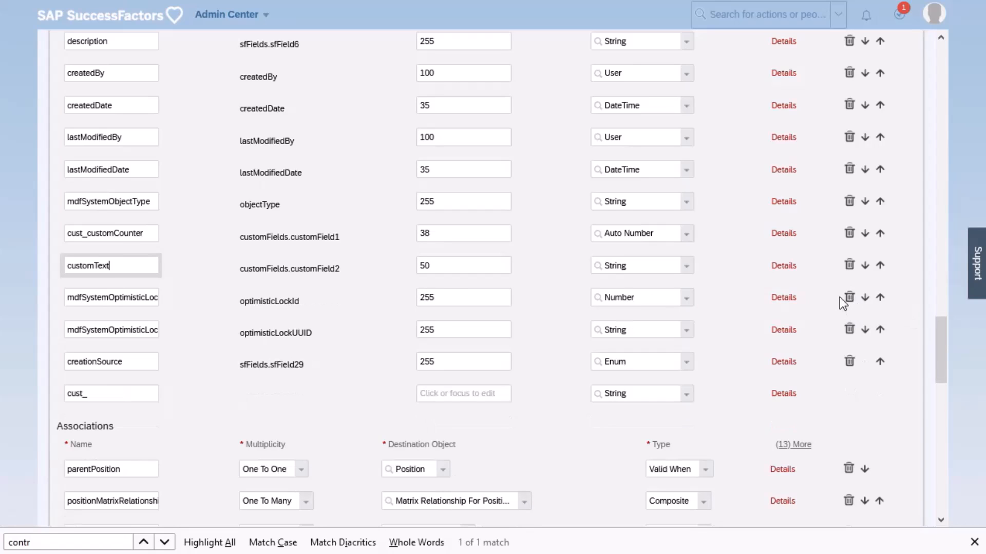
{"action": "left_click", "coordinate": [849, 265]}
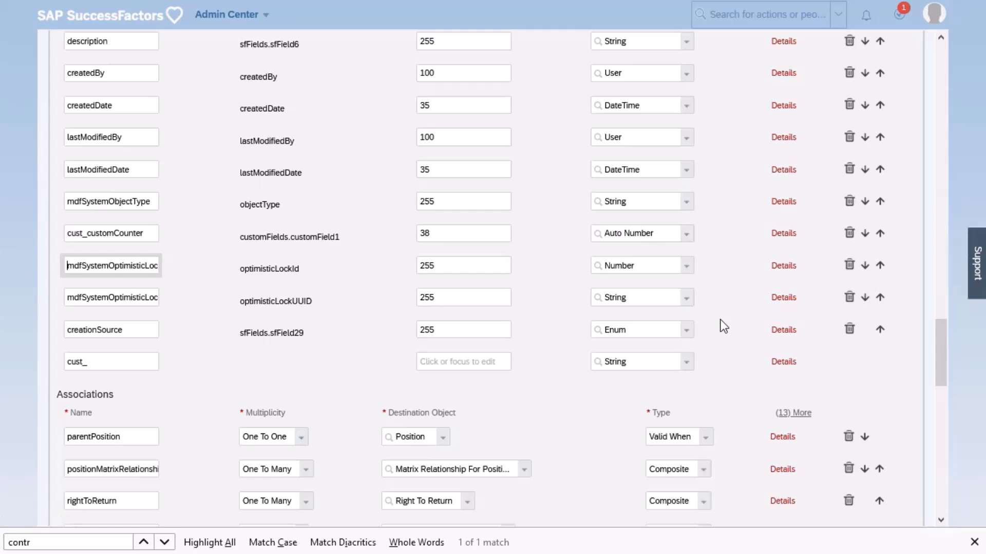
Save the corrected Position object definition and close the page search.
{"action": "scroll", "coordinate": [721, 319], "scroll_direction": "down", "scroll_amount": 8}
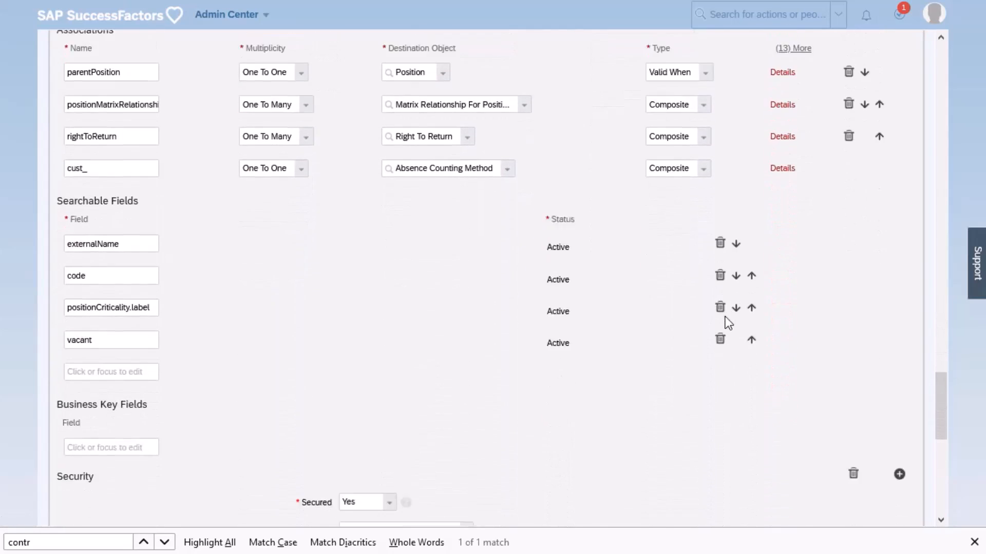
{"action": "scroll", "coordinate": [728, 324], "scroll_direction": "down", "scroll_amount": 8}
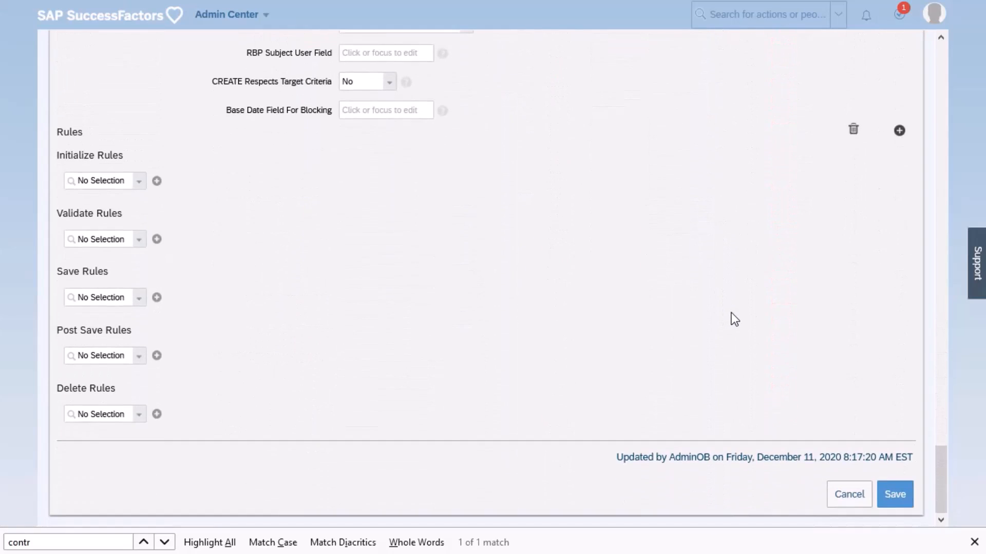
{"action": "left_click", "coordinate": [907, 494]}
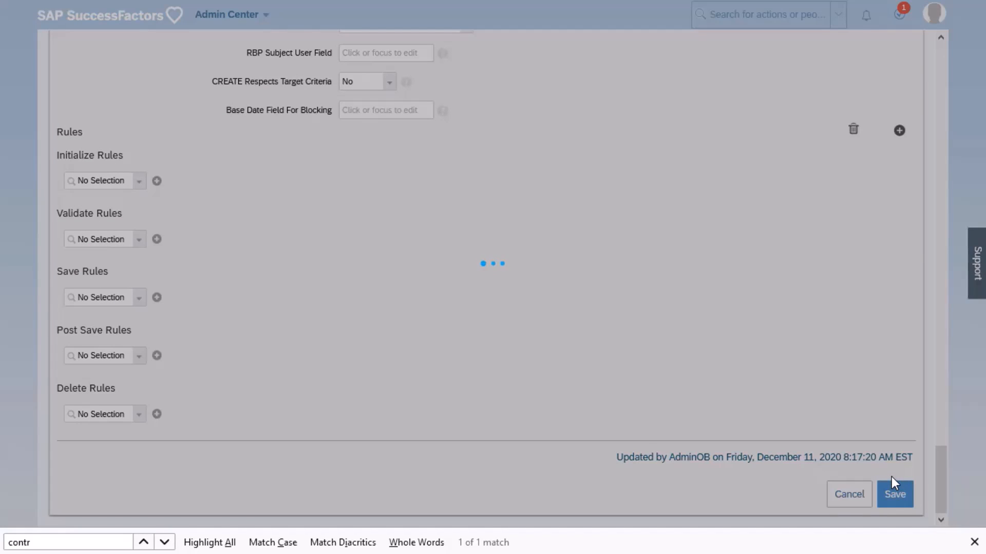
{"action": "left_click", "coordinate": [974, 543]}
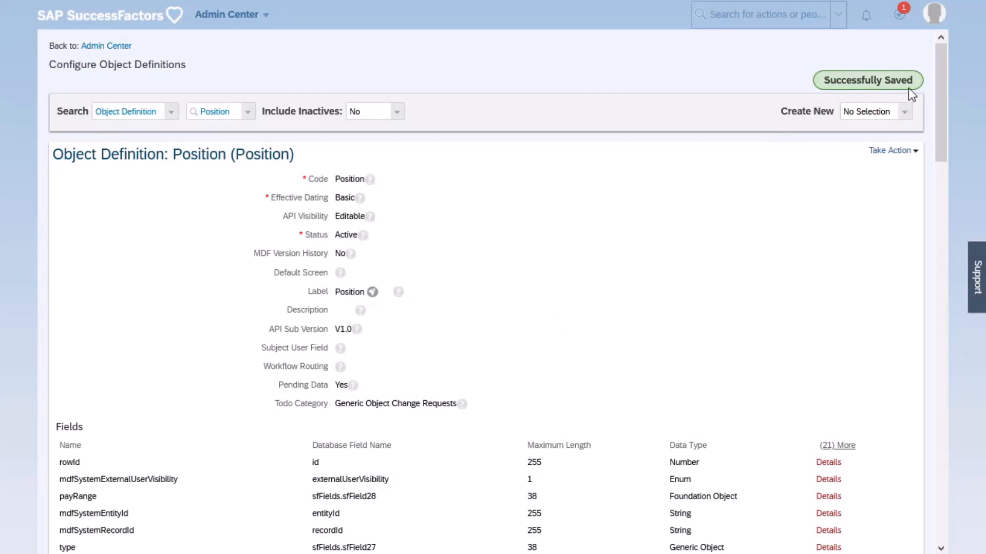
Search the actions for "manage data" and open Manage Data.
{"action": "left_click", "coordinate": [731, 17]}
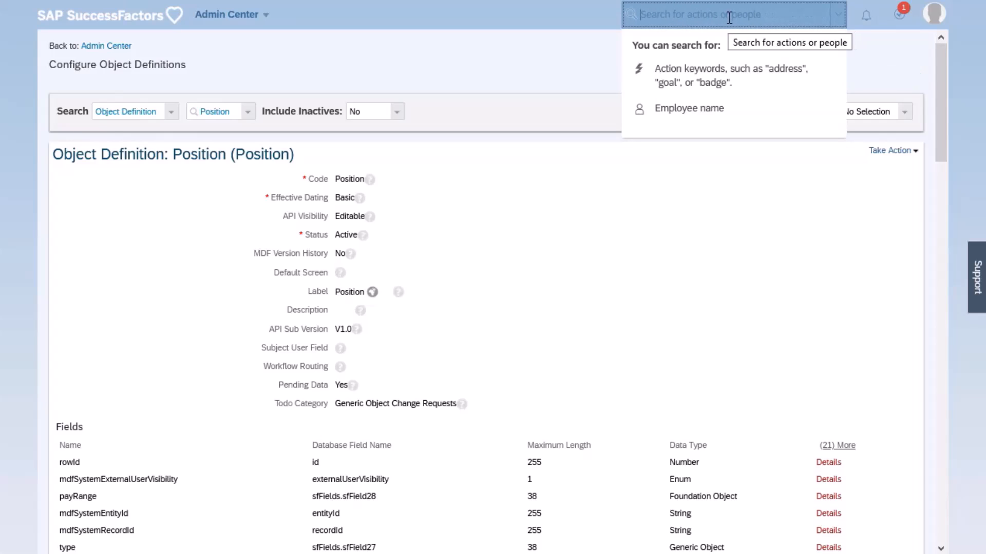
{"action": "type", "text": "manage data"}
{"action": "left_click", "coordinate": [670, 61]}
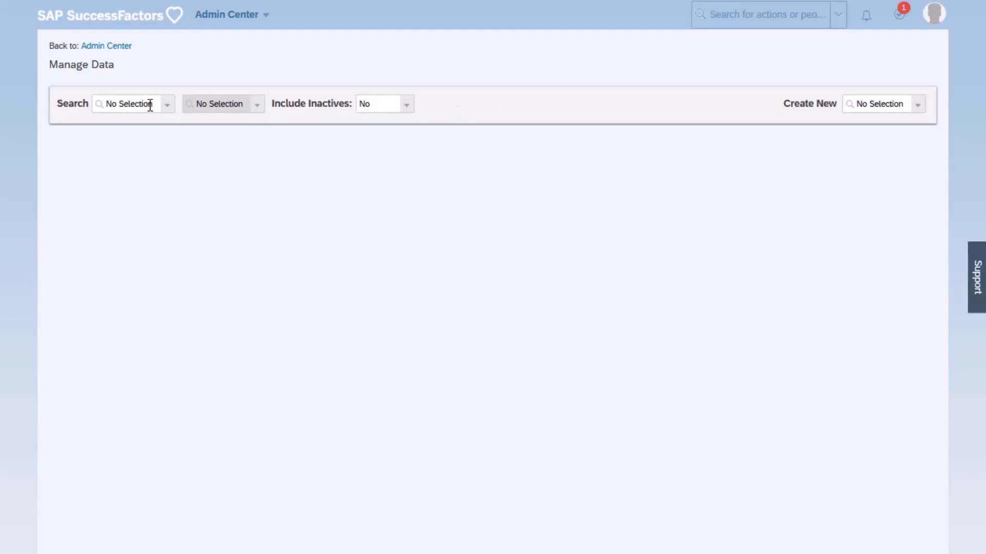
Find and open the Position record Vice President Sales (POS2700).
{"action": "left_click", "coordinate": [170, 107]}
{"action": "type", "text": "p"}
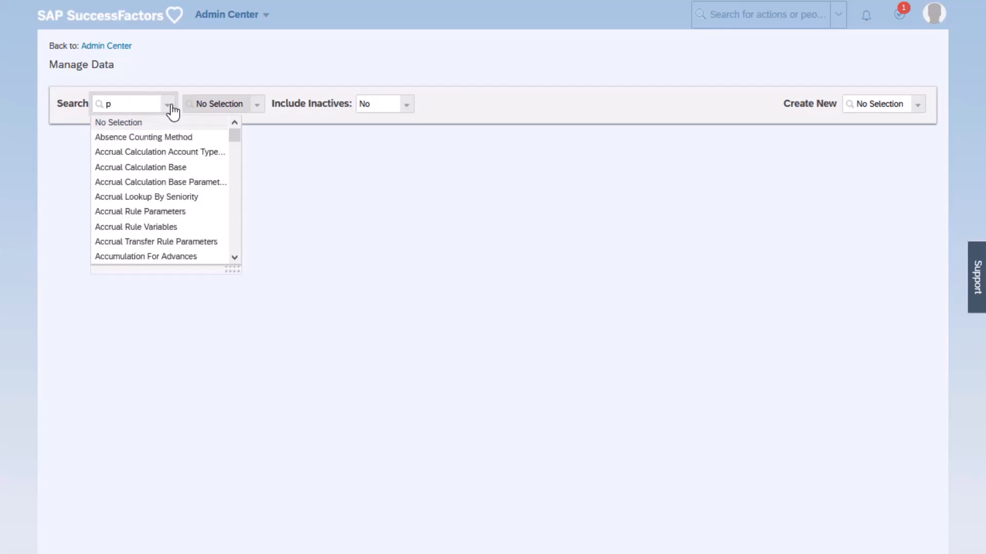
{"action": "type", "text": "osi"}
{"action": "left_click", "coordinate": [136, 153]}
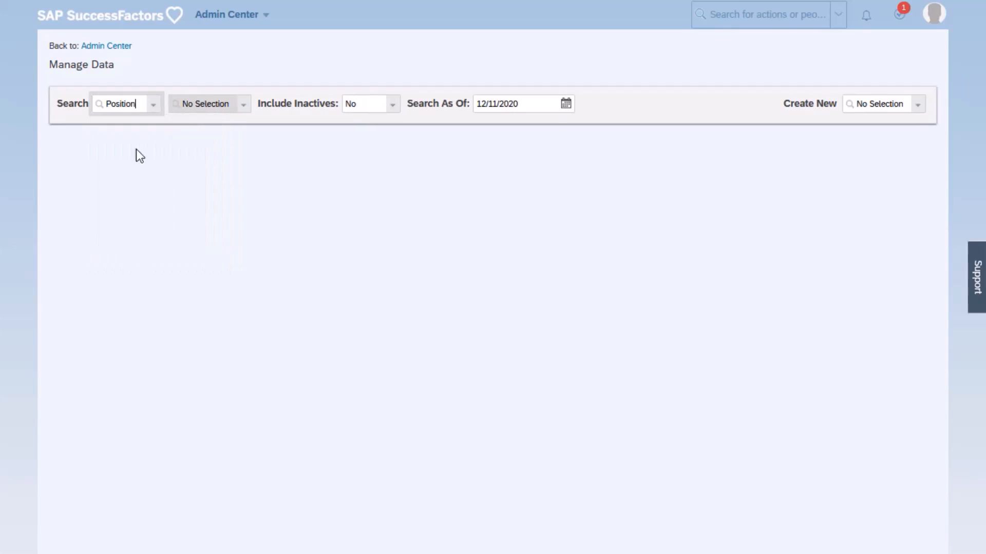
{"action": "left_click", "coordinate": [229, 103]}
{"action": "type", "text": "vice pr"}
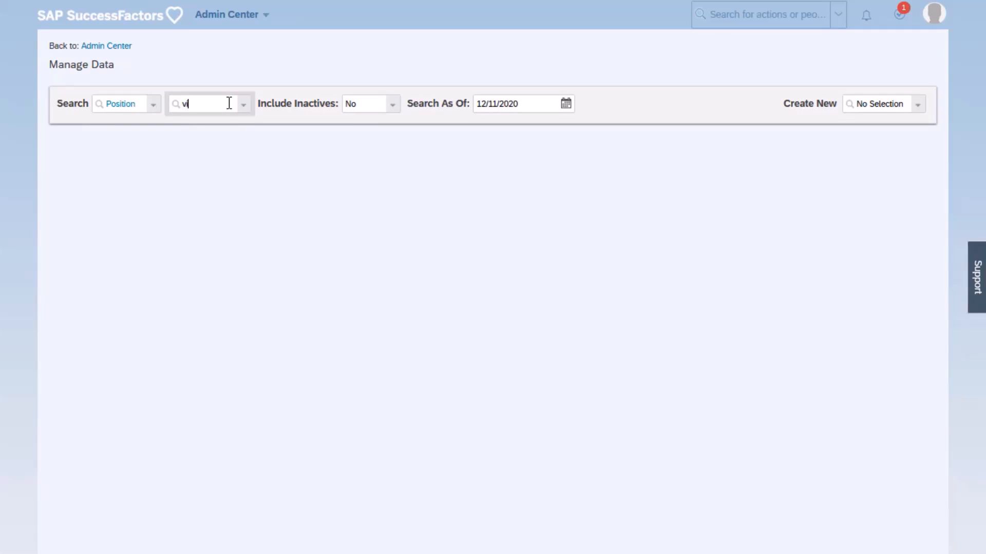
{"action": "type", "text": "e"}
{"action": "left_click", "coordinate": [217, 154]}
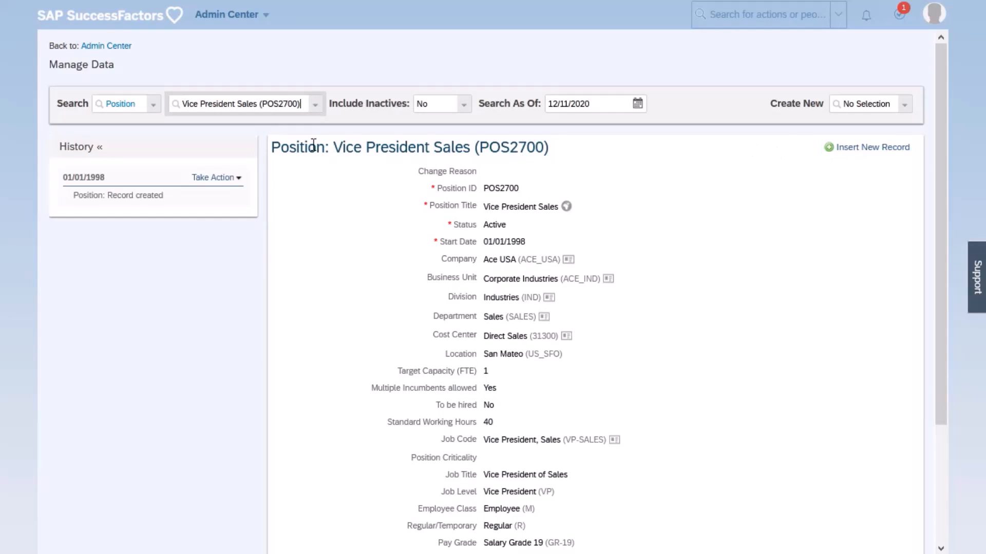
Open the position's 01/01/1998 record for correction and check the Change Reason and Position Title fields.
{"action": "left_click", "coordinate": [215, 177]}
{"action": "left_click", "coordinate": [226, 190]}
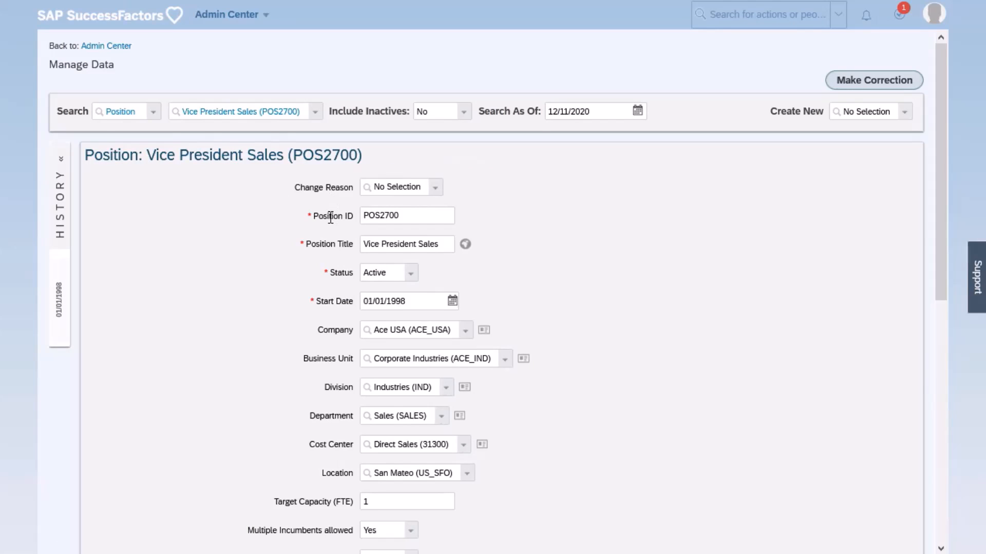
{"action": "left_click_drag", "start_coordinate": [297, 188], "coordinate": [356, 191]}
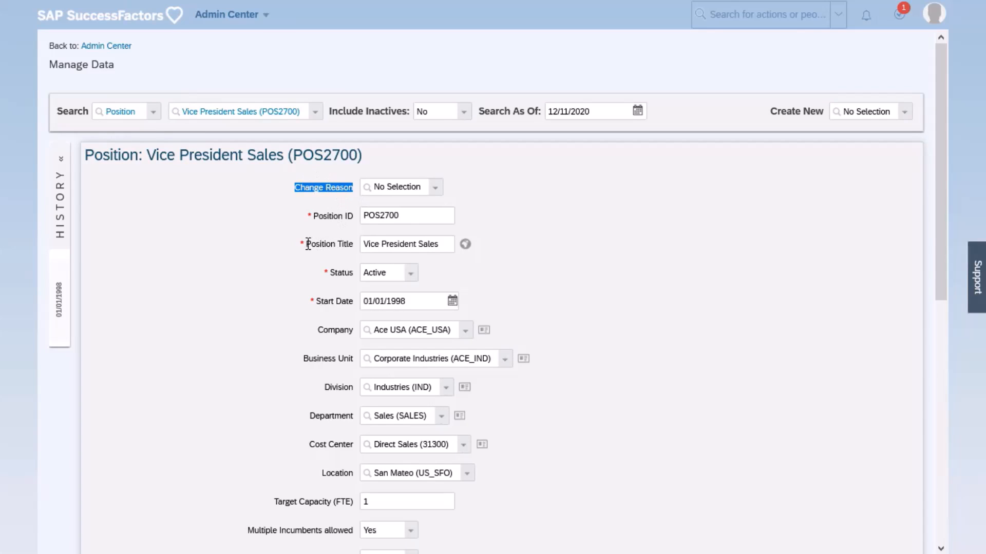
{"action": "left_click_drag", "start_coordinate": [306, 244], "coordinate": [353, 245]}
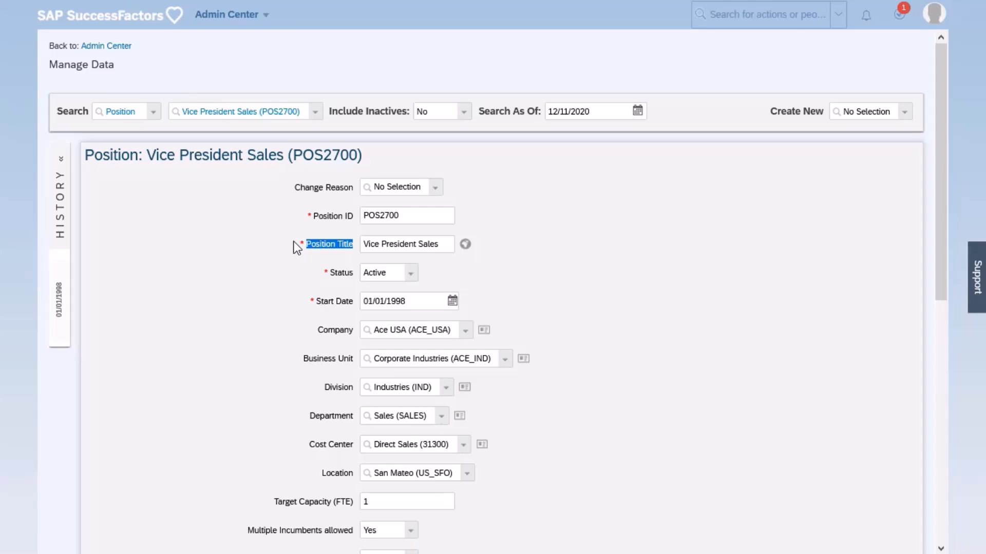
Search the position form for "contr" and look through its fields for the capacity controlled field.
{"action": "key", "text": "ctrl+f"}
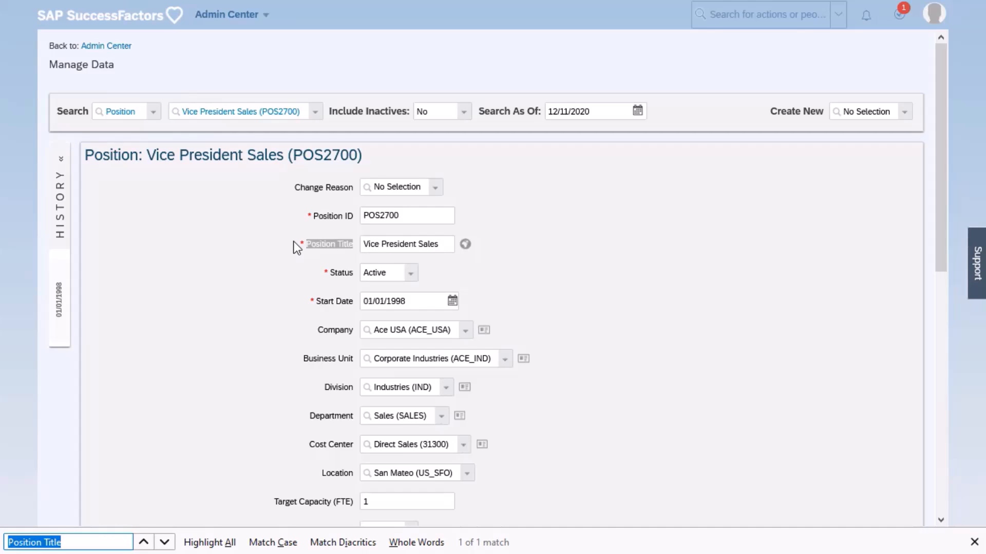
{"action": "type", "text": "contr"}
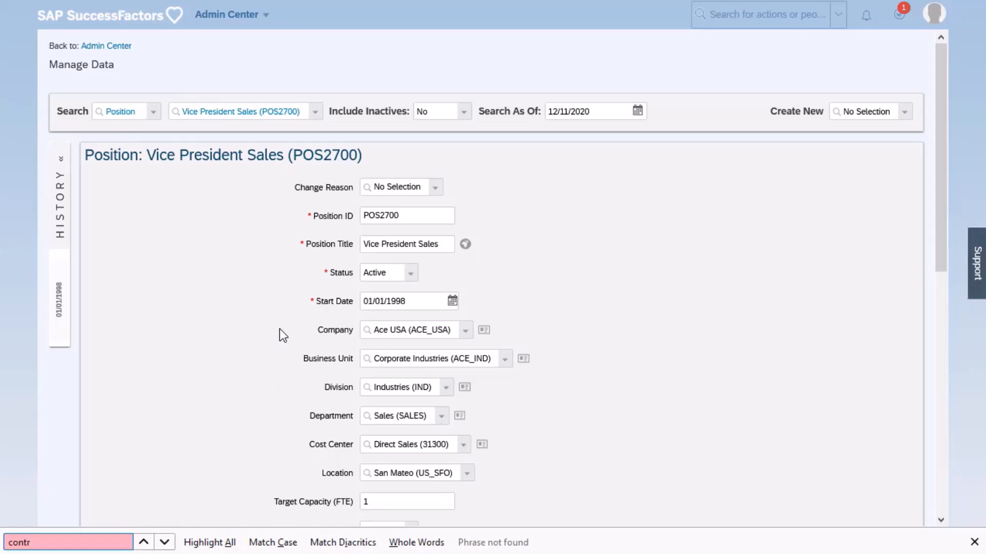
{"action": "scroll", "coordinate": [280, 328], "scroll_direction": "down", "scroll_amount": 9}
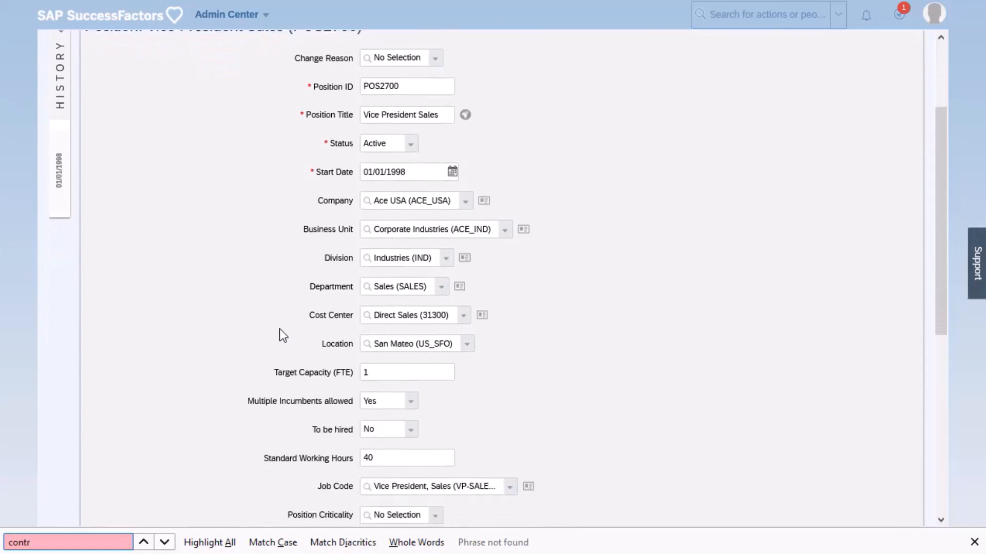